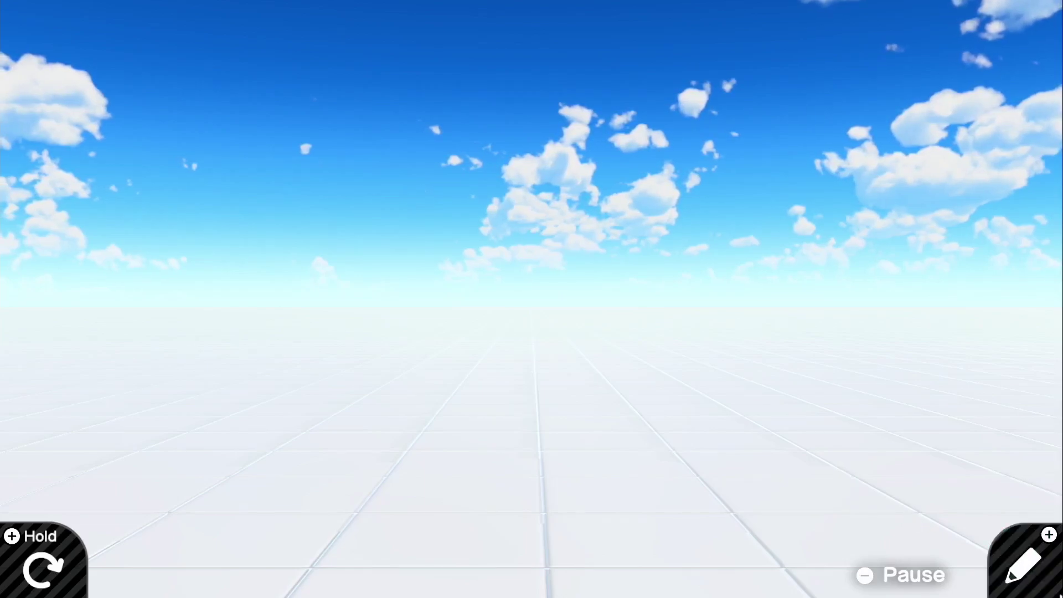
Add a Simple Objects Sphere to the grid and test-play it as a yellow ball
{"action": "left_click", "coordinate": [1023, 564]}
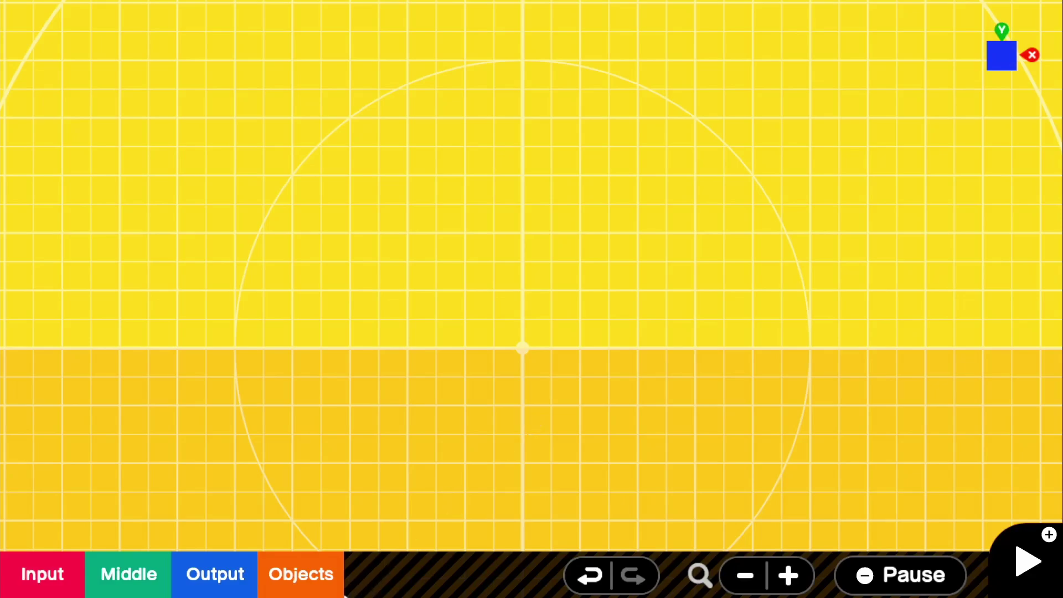
{"action": "left_click", "coordinate": [327, 593]}
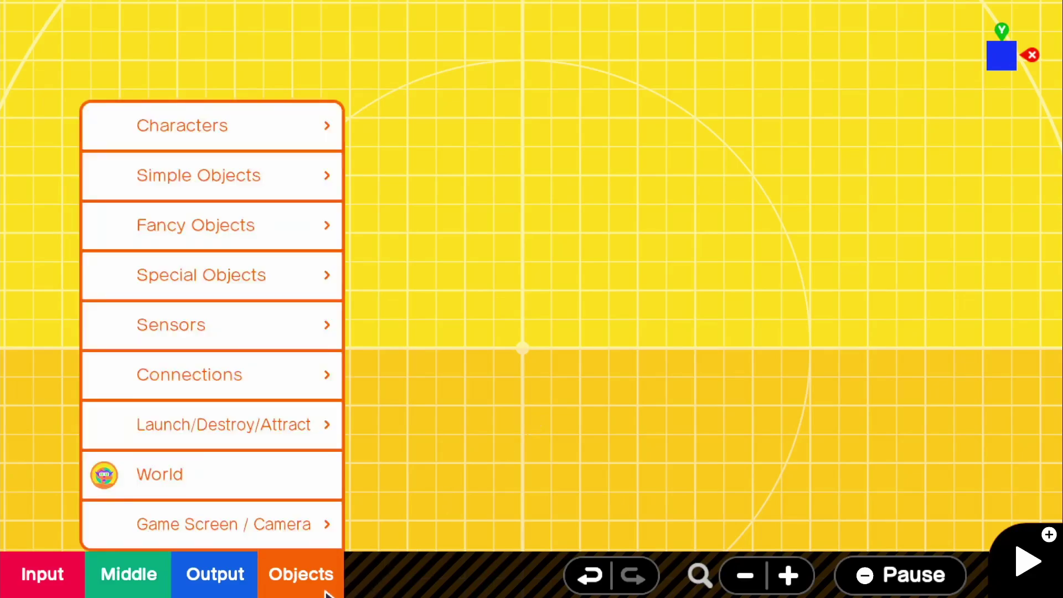
{"action": "left_click", "coordinate": [174, 180]}
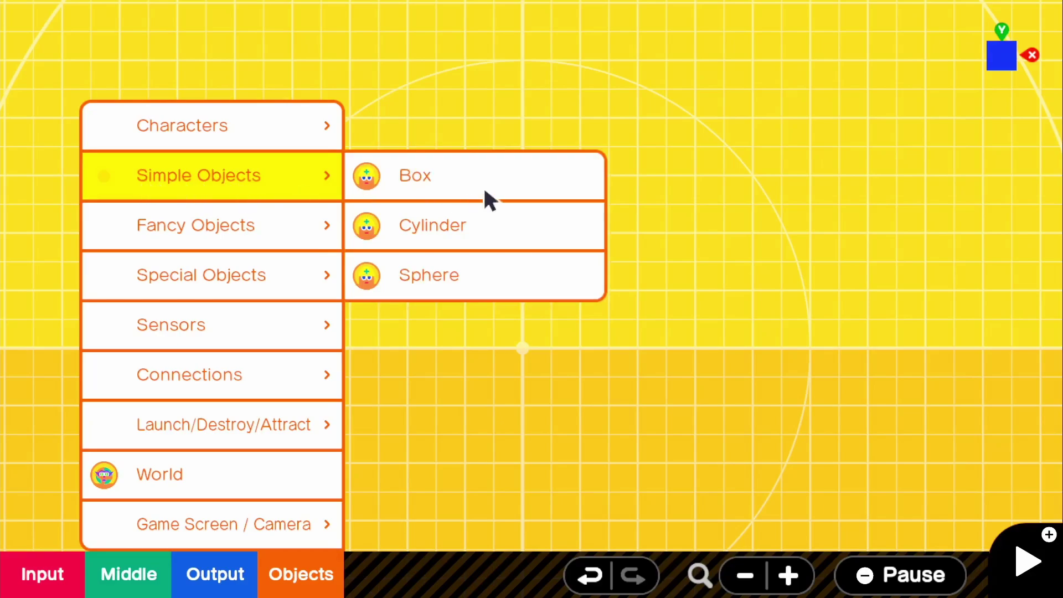
{"action": "left_click", "coordinate": [476, 278]}
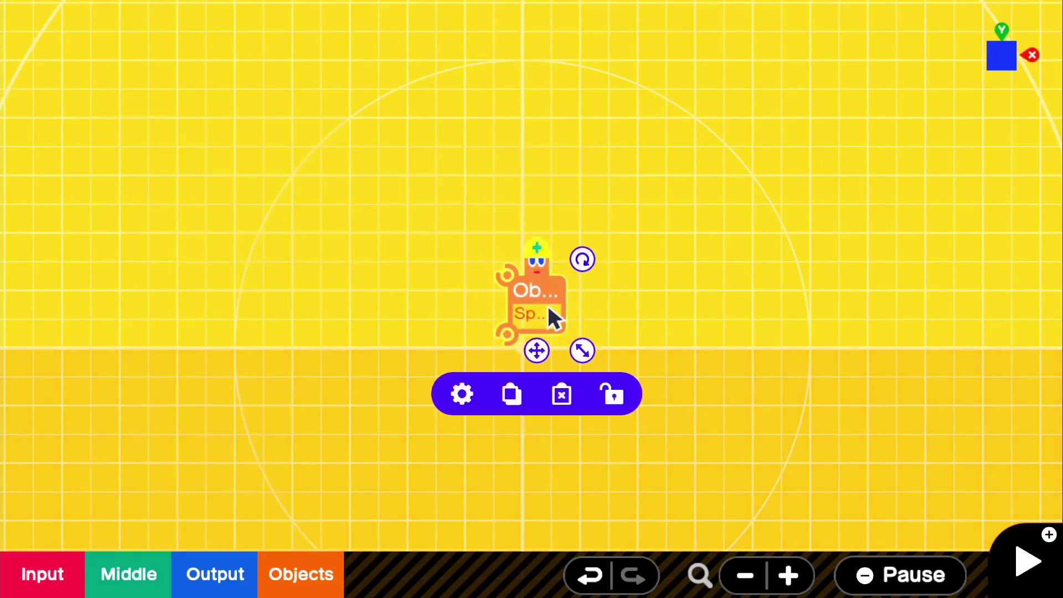
{"action": "left_click", "coordinate": [525, 354]}
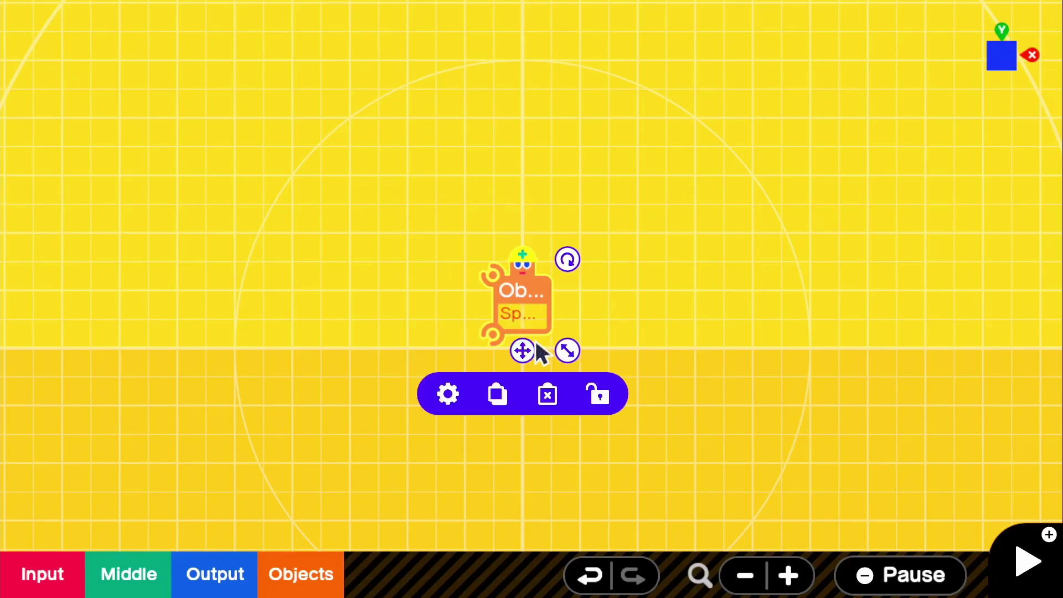
{"action": "left_click", "coordinate": [1025, 561]}
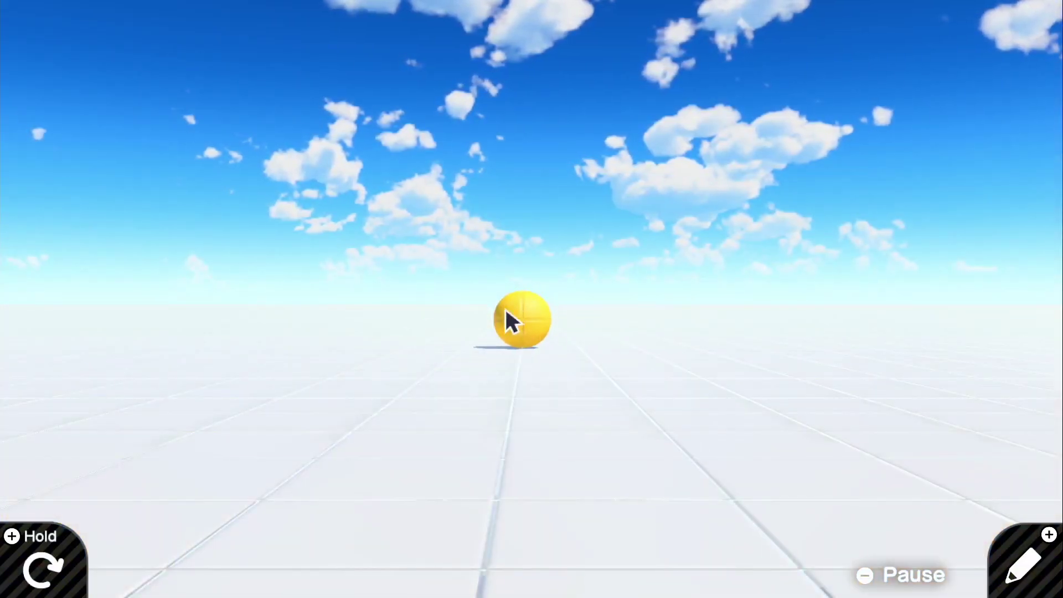
{"action": "left_click", "coordinate": [994, 533]}
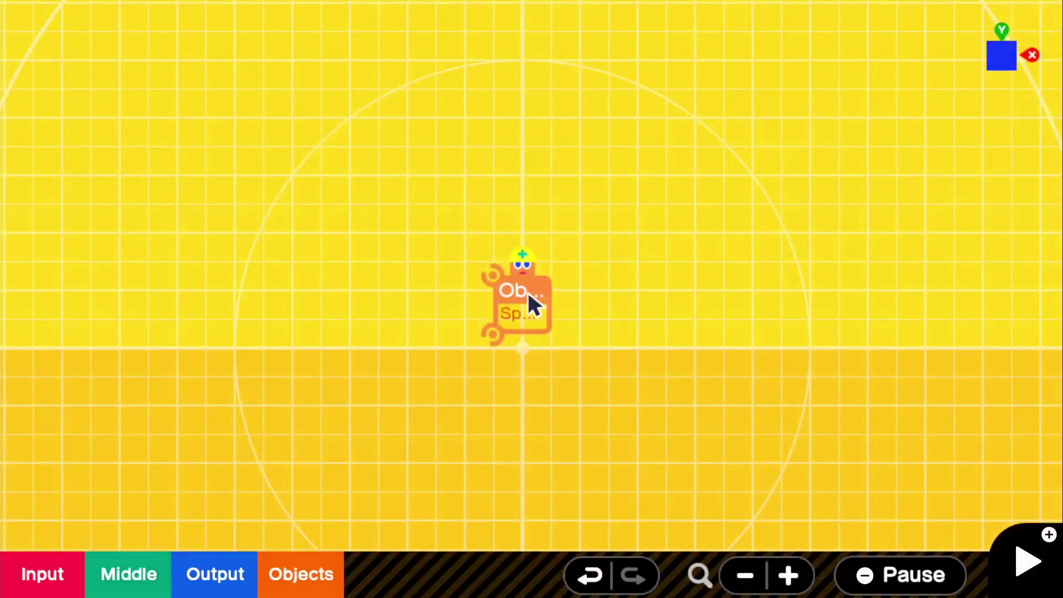
Turn off Destructive, Destructible and Movable on the Sphere, then test-play the white ball
{"action": "left_click", "coordinate": [527, 294]}
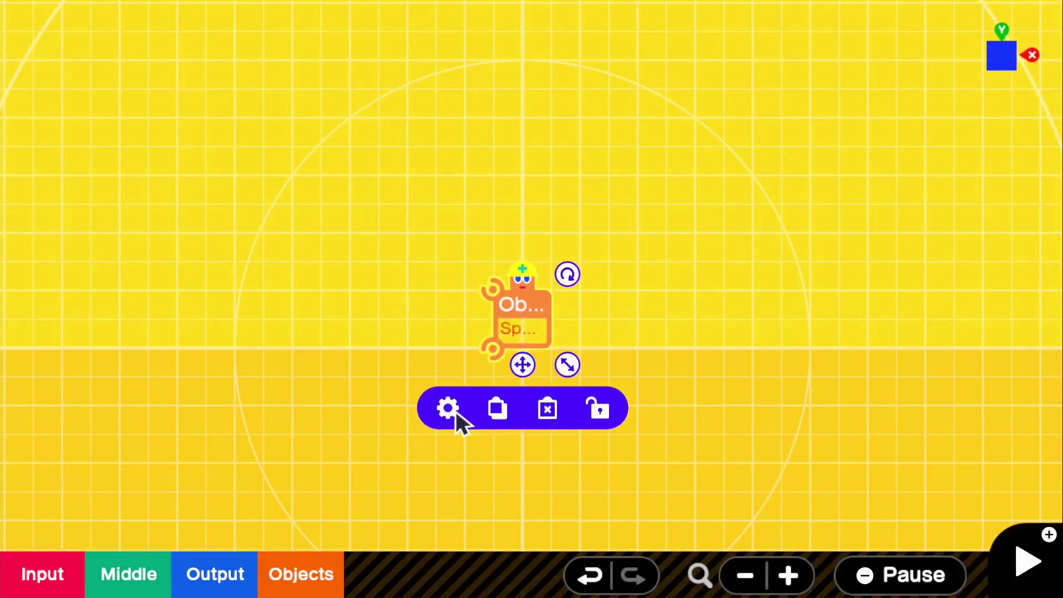
{"action": "left_click", "coordinate": [448, 408]}
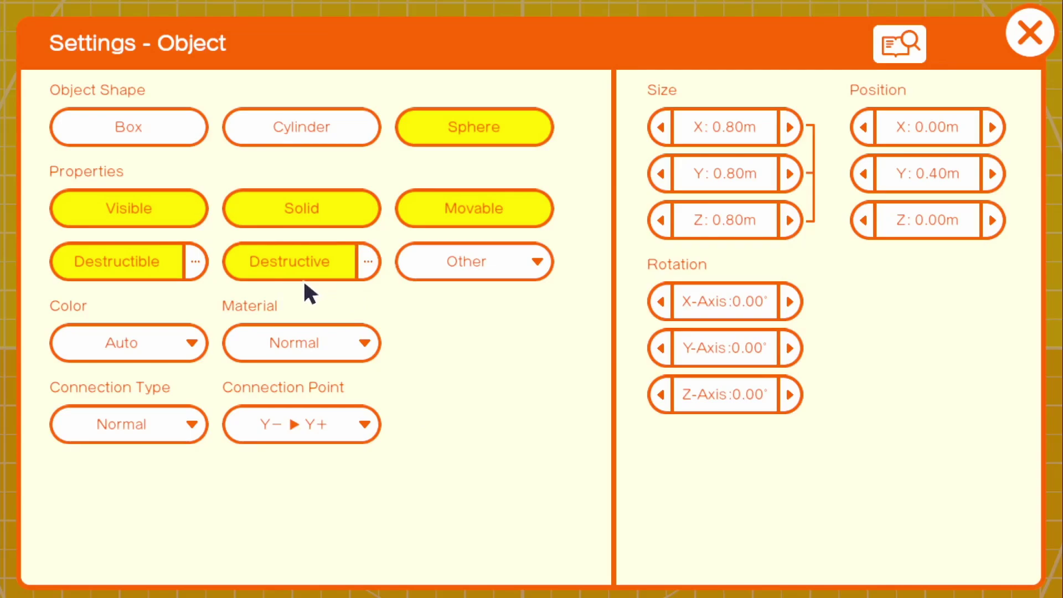
{"action": "left_click", "coordinate": [295, 265]}
{"action": "left_click", "coordinate": [116, 265]}
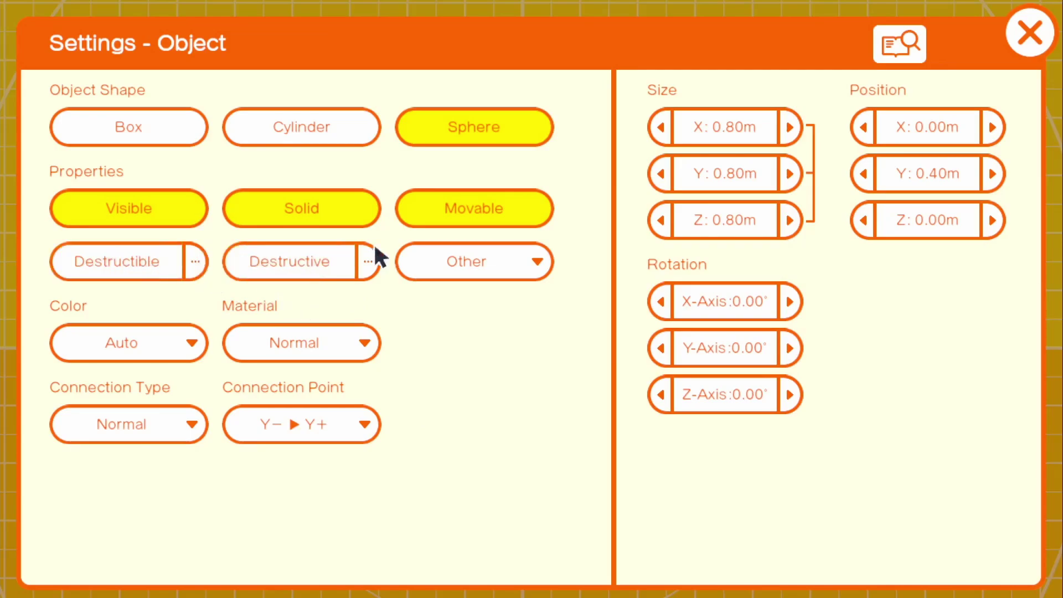
{"action": "left_click", "coordinate": [486, 215]}
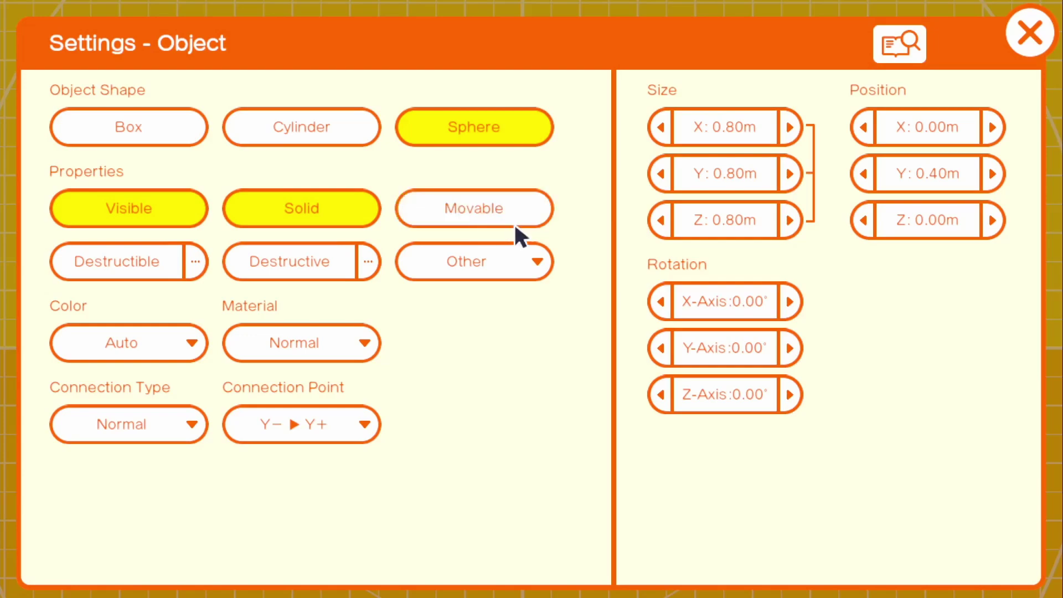
{"action": "left_click", "coordinate": [1030, 33]}
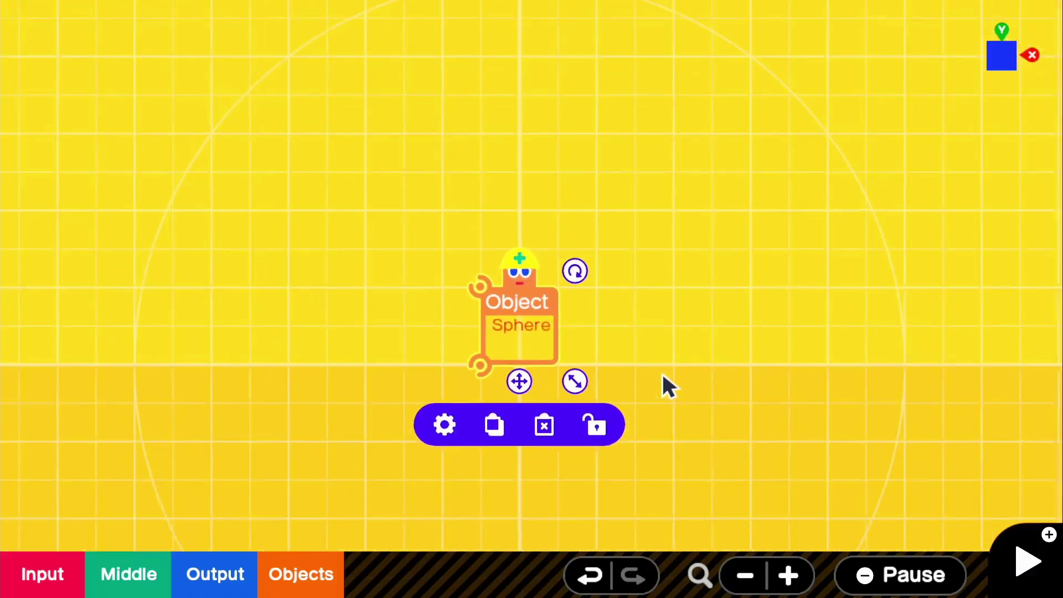
{"action": "key", "text": "plus"}
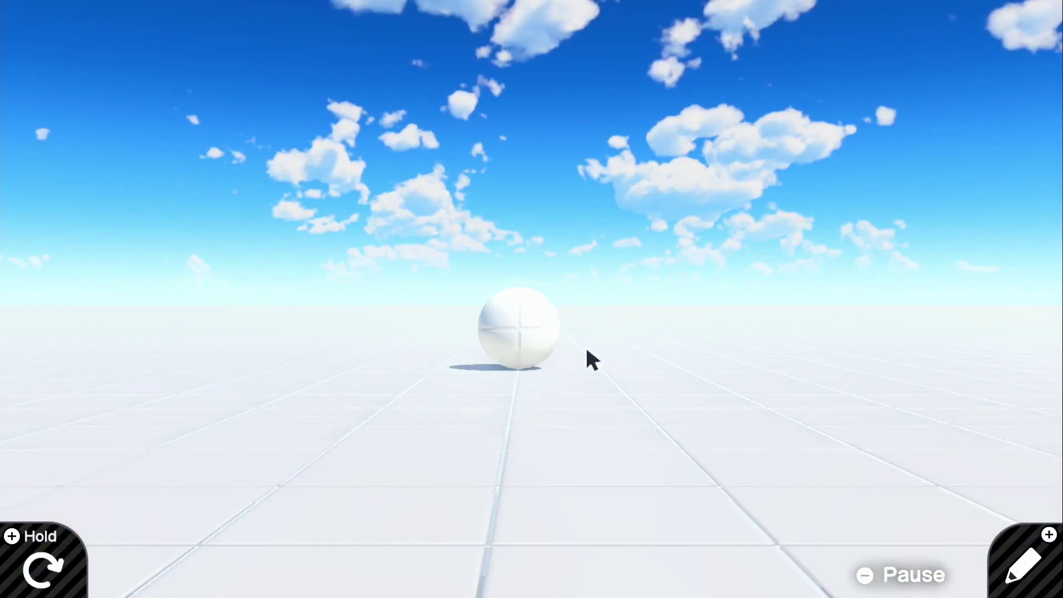
Move all four Texture nodes together above the Sphere node
{"action": "left_click", "coordinate": [1024, 570]}
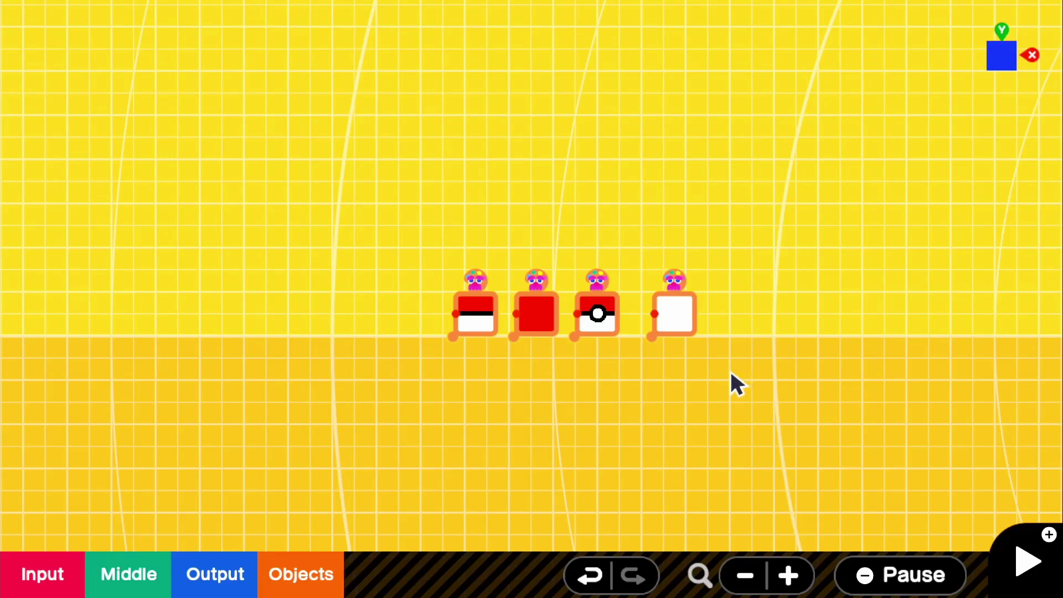
{"action": "left_click_drag", "start_coordinate": [730, 370], "coordinate": [426, 263]}
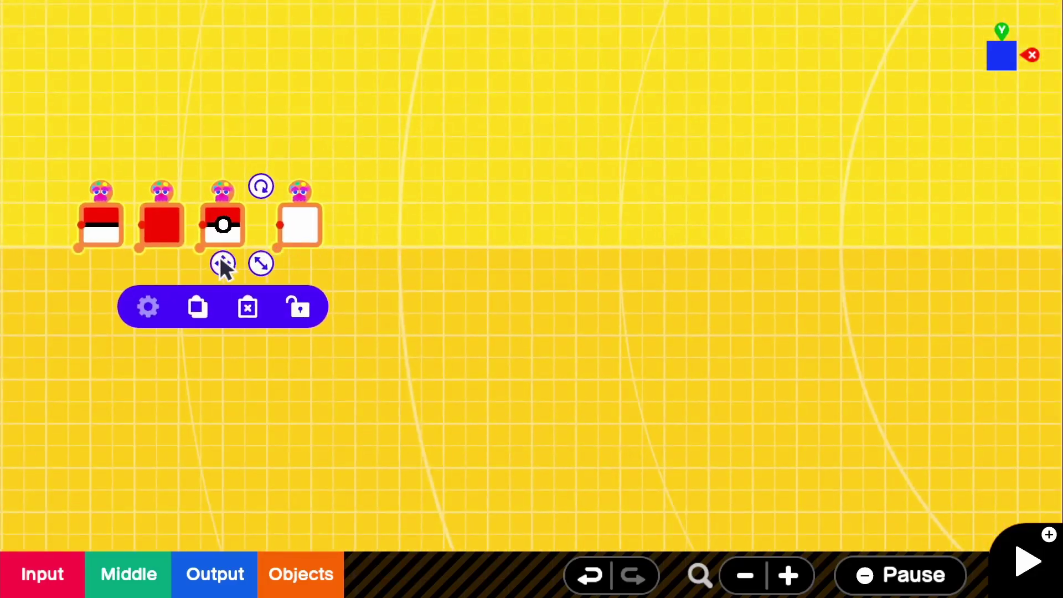
{"action": "left_click_drag", "start_coordinate": [222, 264], "coordinate": [482, 250]}
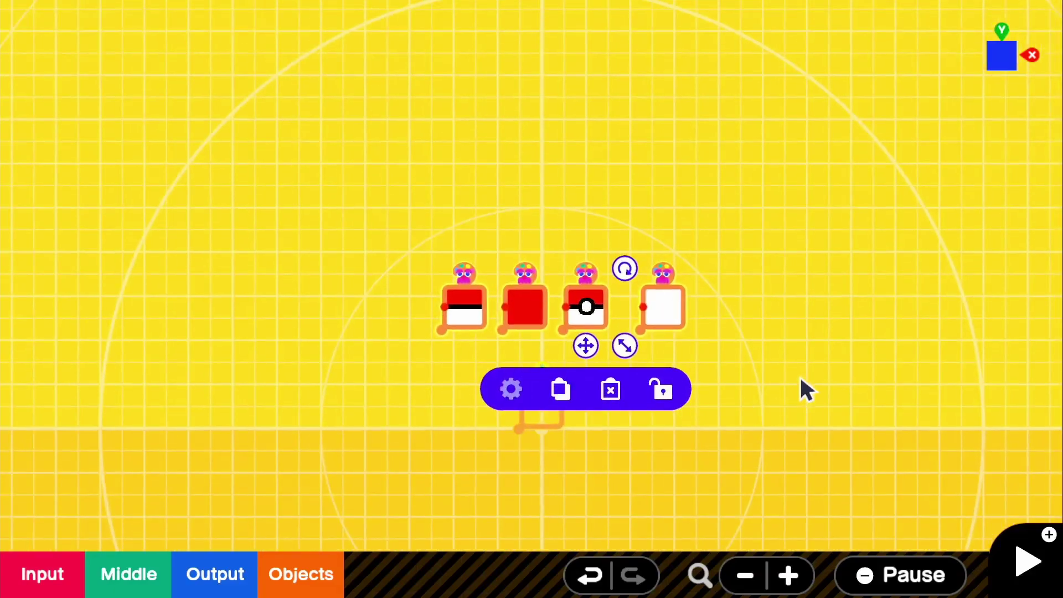
{"action": "left_click", "coordinate": [807, 386]}
Move the striped texture to the right and place the red and white textures side by side
{"action": "scroll", "coordinate": [550, 416], "scroll_direction": "up", "scroll_amount": 5}
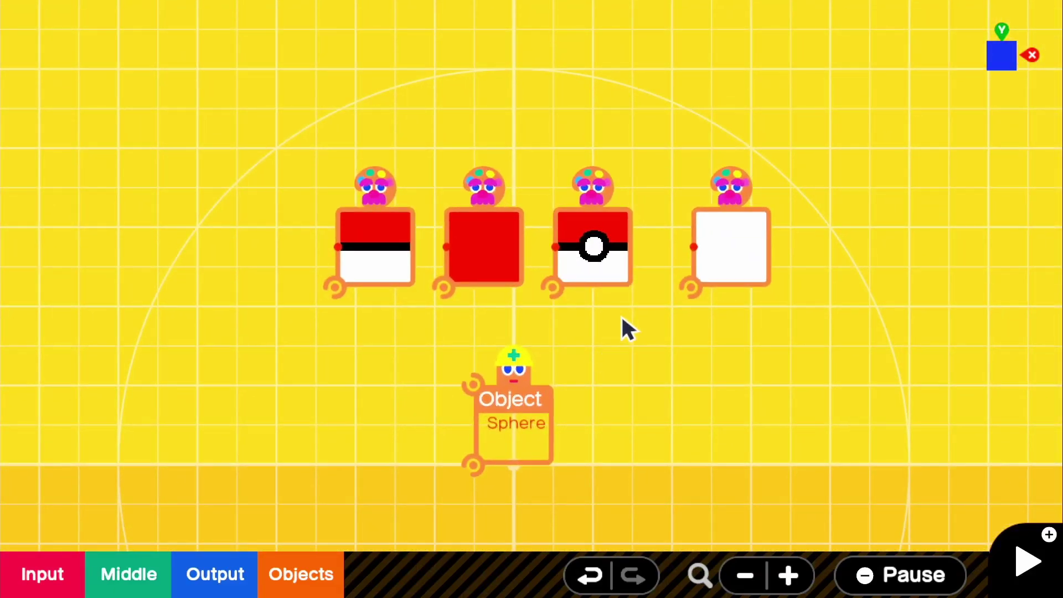
{"action": "scroll", "coordinate": [577, 330], "scroll_direction": "up", "scroll_amount": 2}
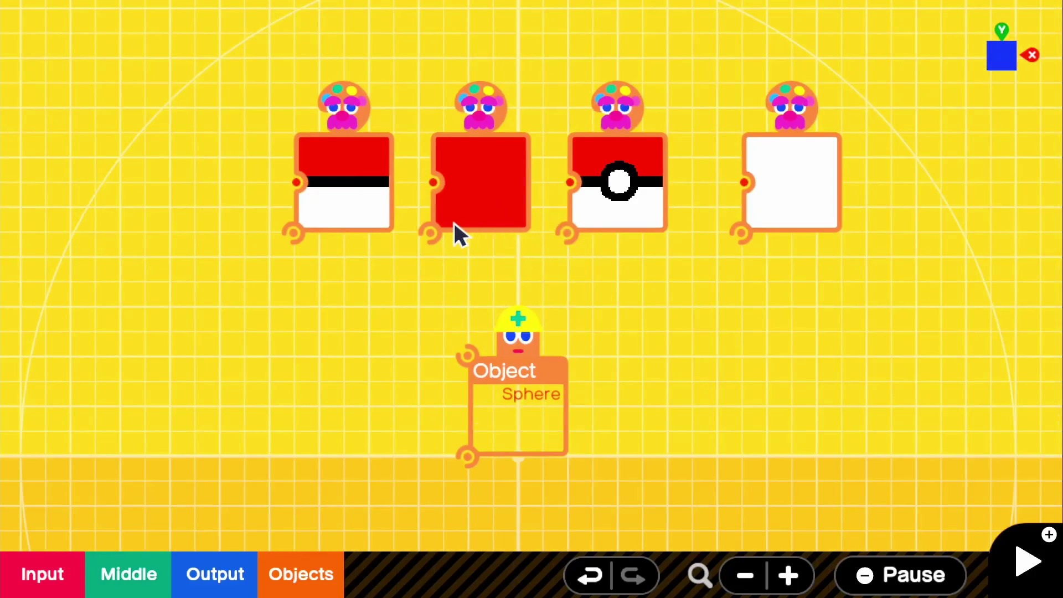
{"action": "scroll", "coordinate": [479, 220], "scroll_direction": "up", "scroll_amount": 1}
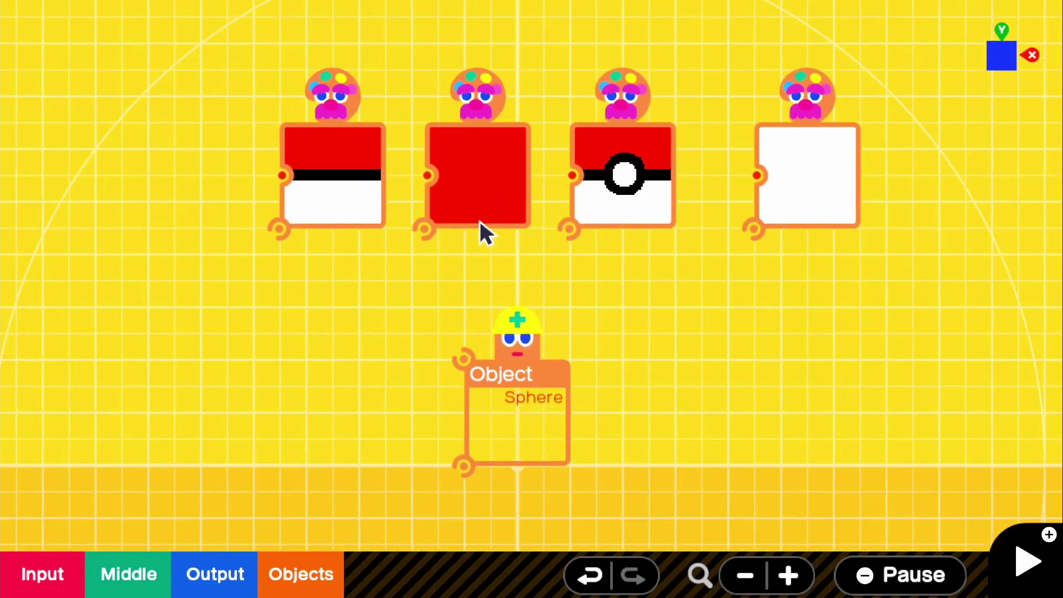
{"action": "right_click_drag", "start_coordinate": [491, 216], "coordinate": [496, 277]}
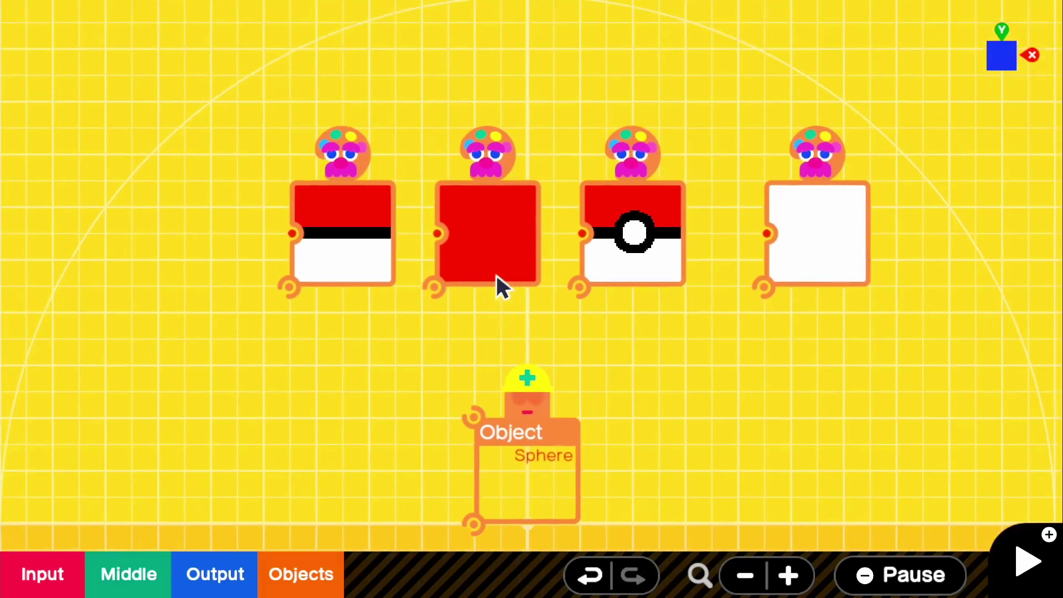
{"action": "left_click", "coordinate": [388, 243]}
{"action": "left_click_drag", "start_coordinate": [337, 308], "coordinate": [707, 403]}
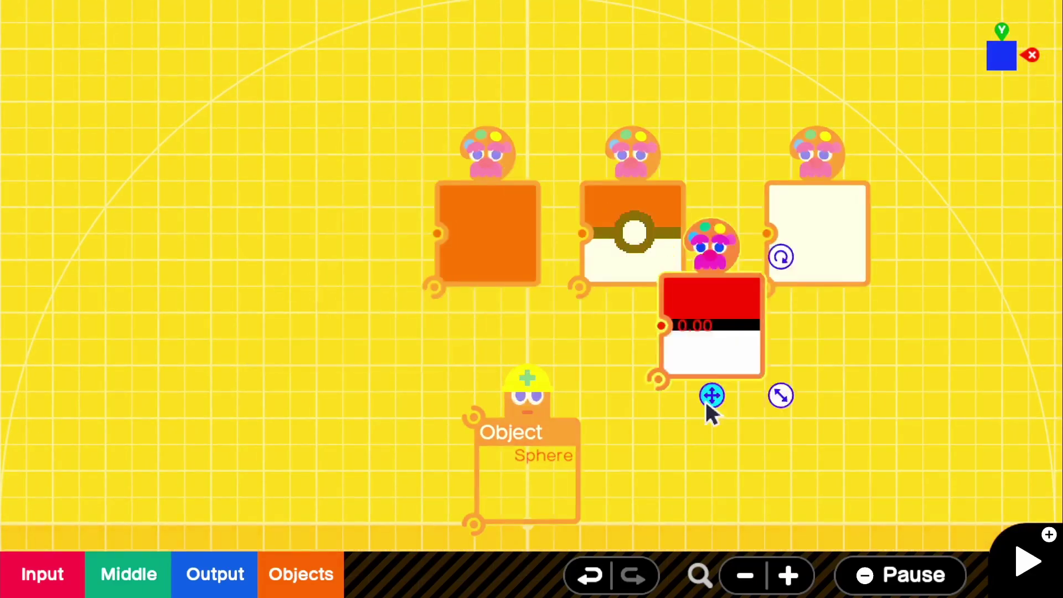
{"action": "left_click", "coordinate": [467, 277]}
{"action": "left_click_drag", "start_coordinate": [488, 306], "coordinate": [285, 296]}
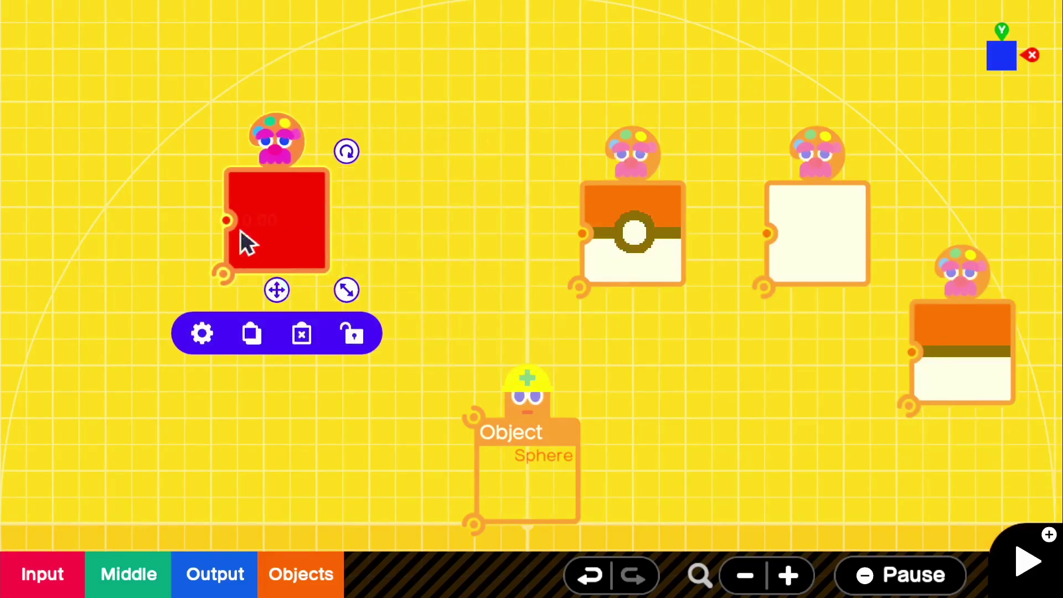
{"action": "left_click", "coordinate": [821, 280]}
{"action": "left_click_drag", "start_coordinate": [828, 299], "coordinate": [431, 286]}
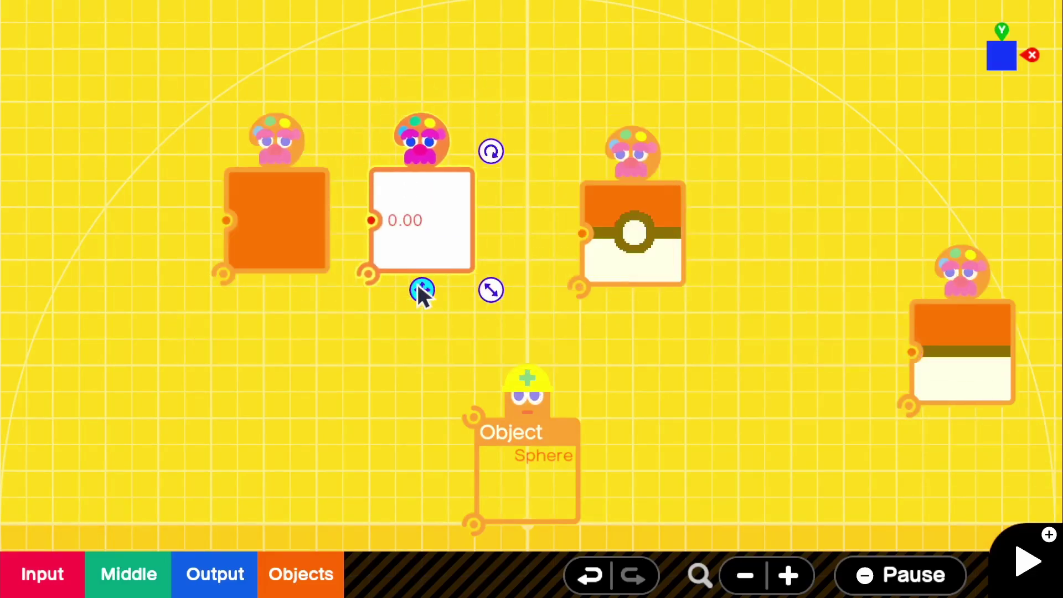
{"action": "left_click_drag", "start_coordinate": [267, 299], "coordinate": [457, 327]}
Wire the red Texture to the Sphere and test-play to see its red cap
{"action": "left_click", "coordinate": [457, 327]}
{"action": "scroll", "coordinate": [458, 327], "scroll_direction": "up", "scroll_amount": 2}
{"action": "left_click", "coordinate": [421, 287]}
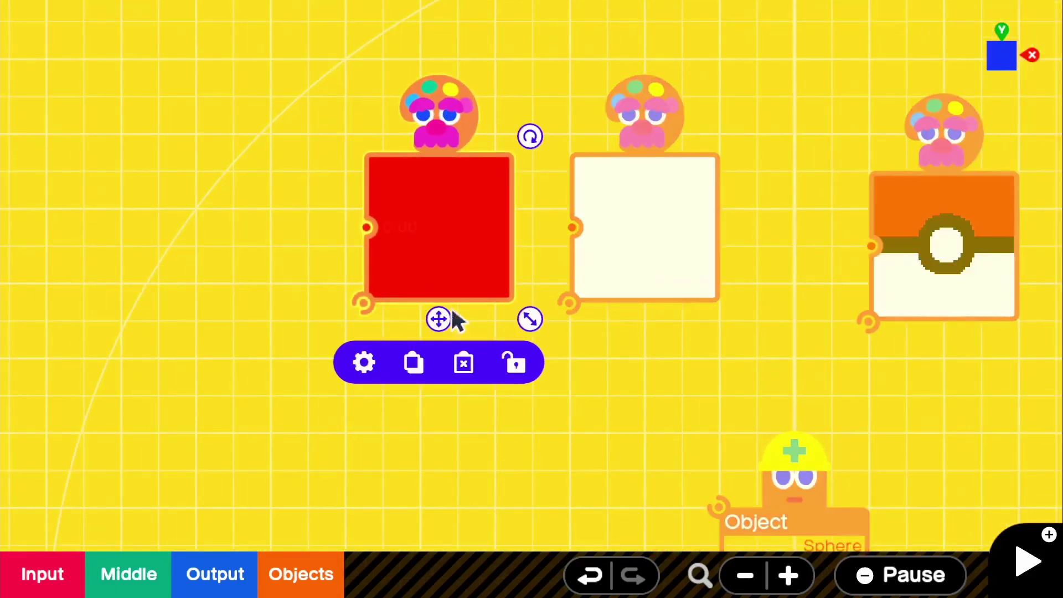
{"action": "left_click", "coordinate": [364, 365]}
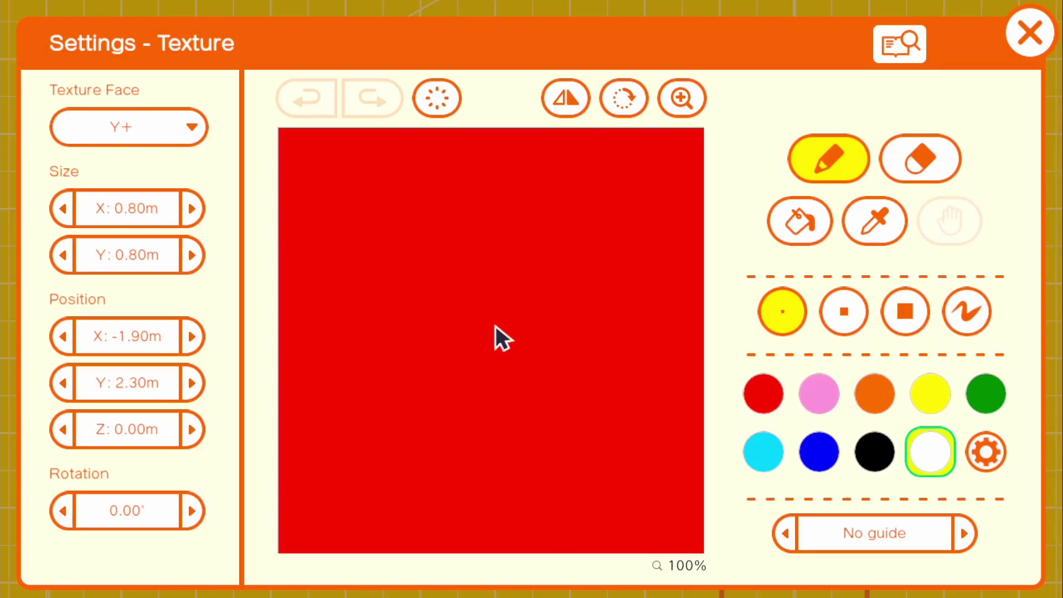
{"action": "left_click", "coordinate": [1008, 35]}
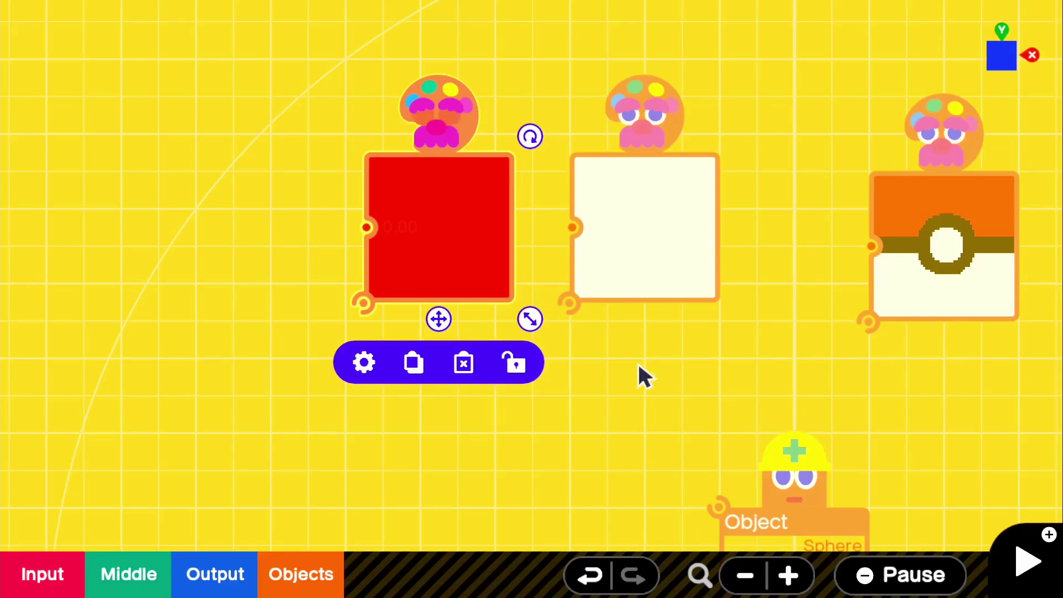
{"action": "left_click_drag", "start_coordinate": [641, 373], "coordinate": [463, 254]}
{"action": "left_click_drag", "start_coordinate": [187, 181], "coordinate": [541, 386]}
{"action": "left_click_drag", "start_coordinate": [688, 416], "coordinate": [533, 208]}
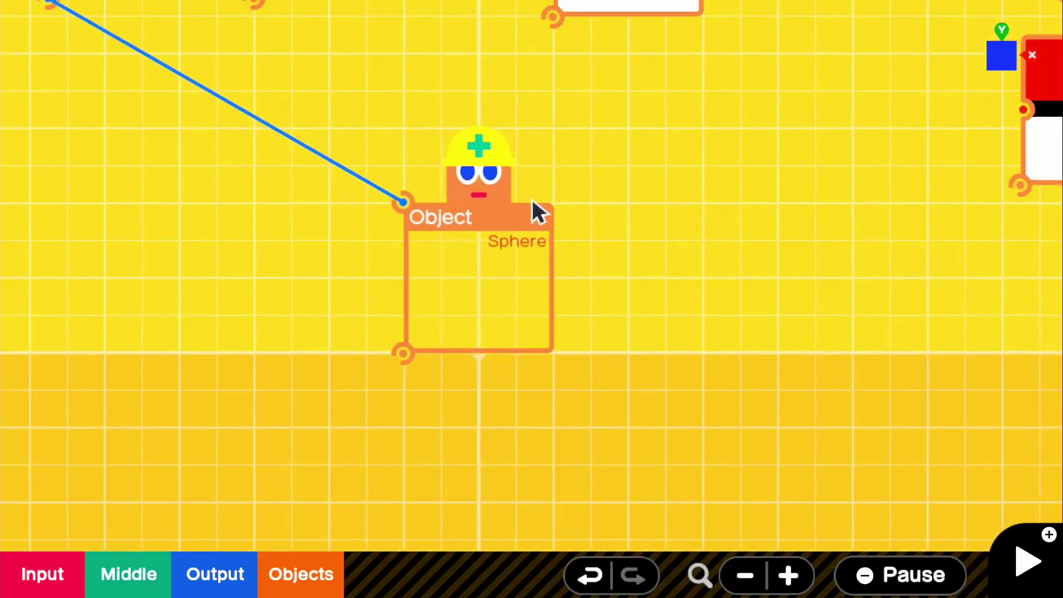
{"action": "key", "text": "plus"}
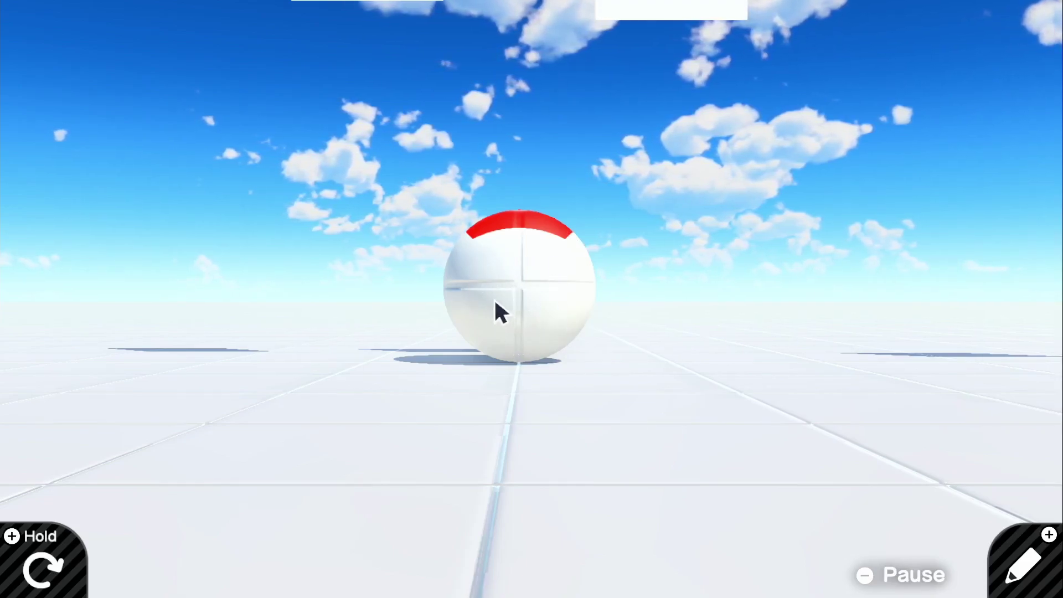
Wire the white Y− Texture to the Sphere alongside the red one
{"action": "left_click", "coordinate": [1023, 565]}
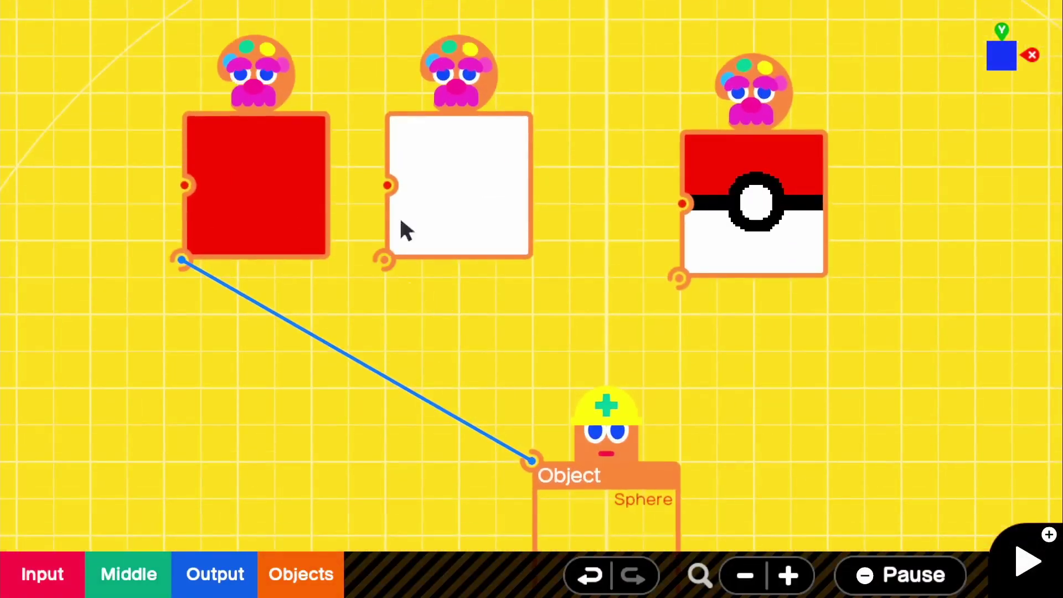
{"action": "left_click", "coordinate": [419, 219]}
{"action": "left_click", "coordinate": [376, 316]}
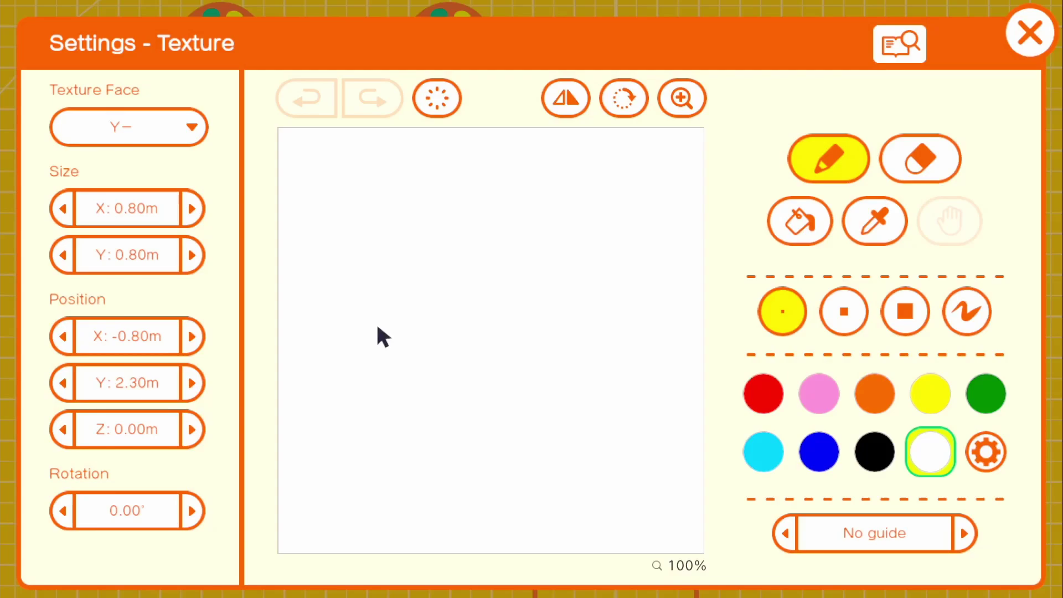
{"action": "left_click", "coordinate": [996, 33]}
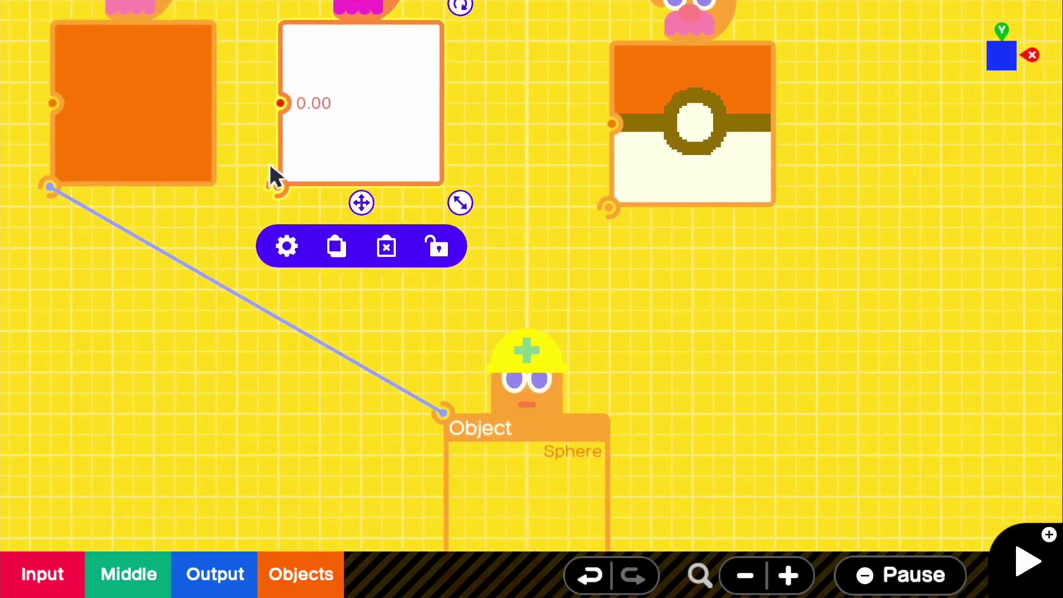
{"action": "left_click_drag", "start_coordinate": [277, 186], "coordinate": [443, 412]}
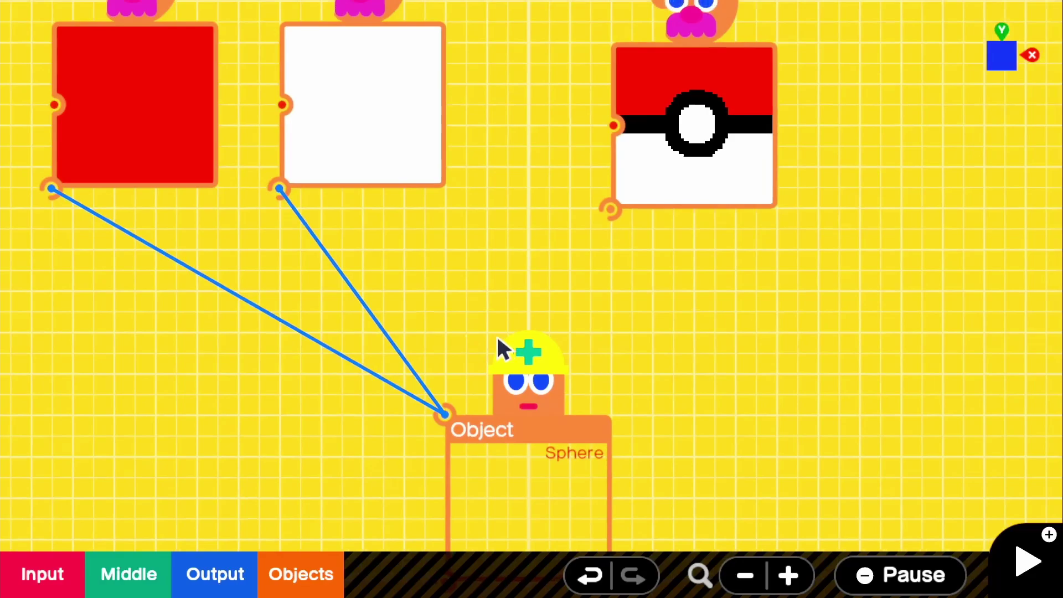
Shift the Pokéball face Texture node up and to the left
{"action": "left_click_drag", "start_coordinate": [541, 286], "coordinate": [471, 278]}
{"action": "left_click", "coordinate": [600, 197]}
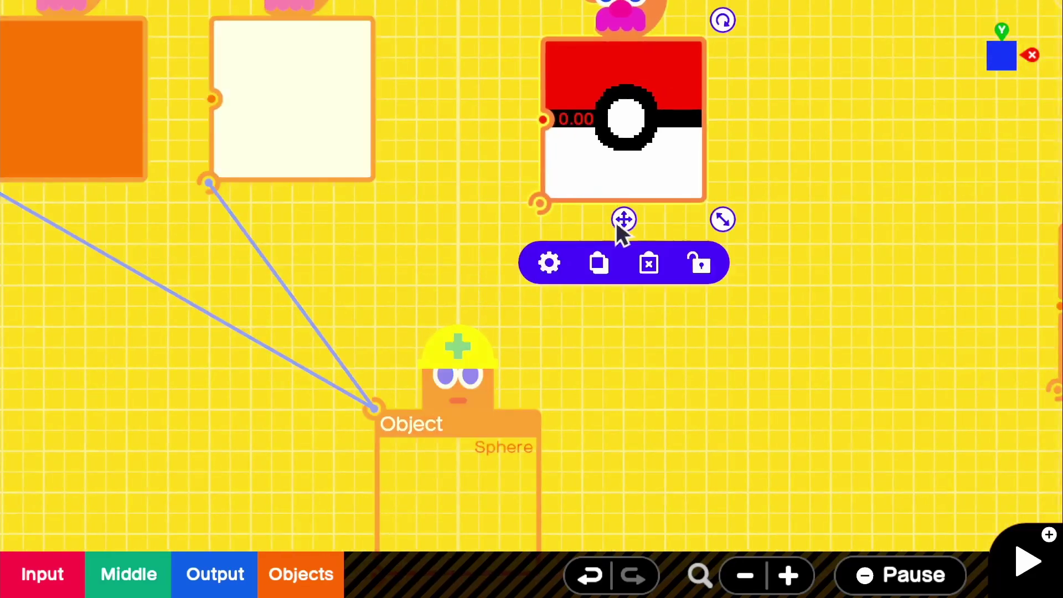
{"action": "left_click_drag", "start_coordinate": [624, 218], "coordinate": [583, 214]}
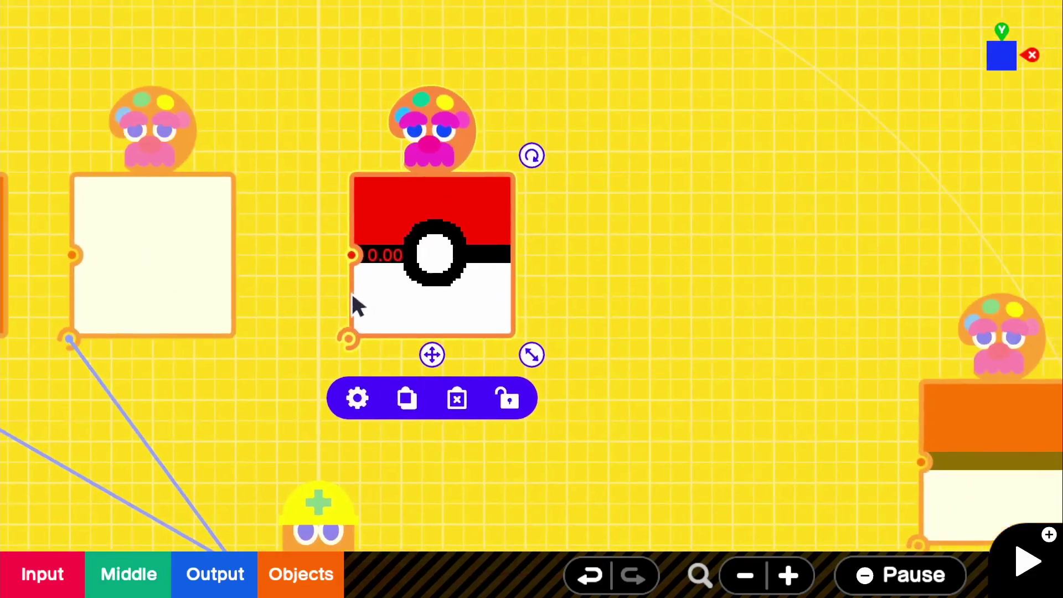
{"action": "scroll", "coordinate": [371, 294], "scroll_direction": "up", "scroll_amount": 1}
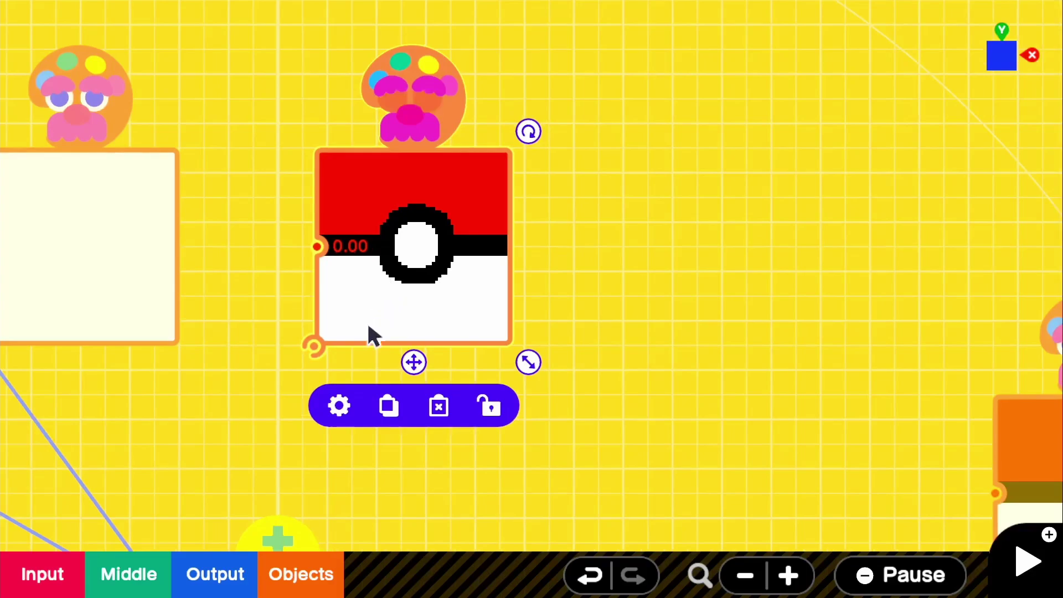
{"action": "left_click", "coordinate": [340, 408]}
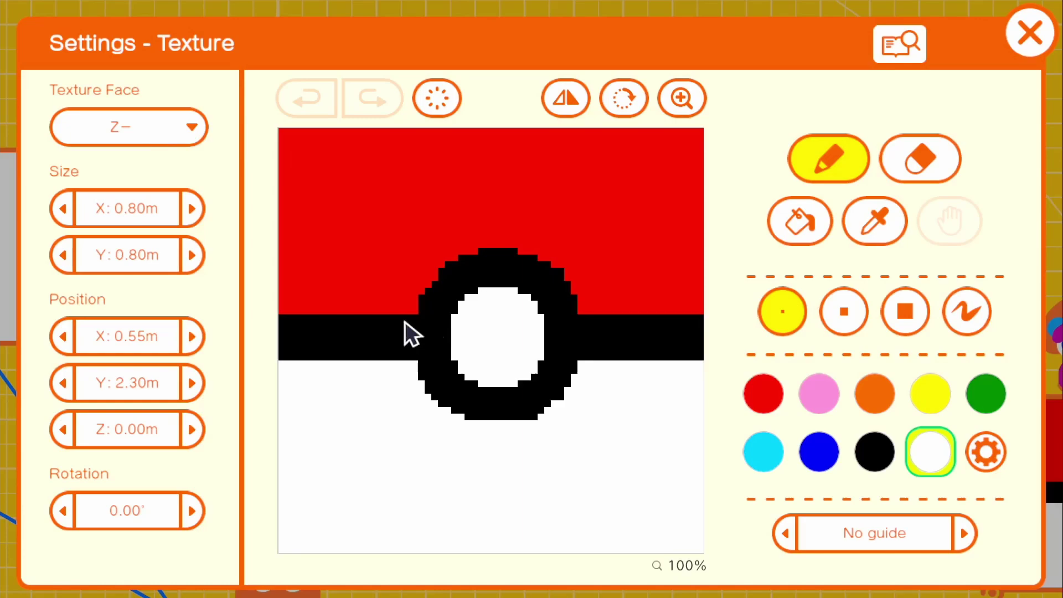
Wire the Pokéball face Texture to the Sphere and test-play the red, black and white front
{"action": "left_click", "coordinate": [1033, 43]}
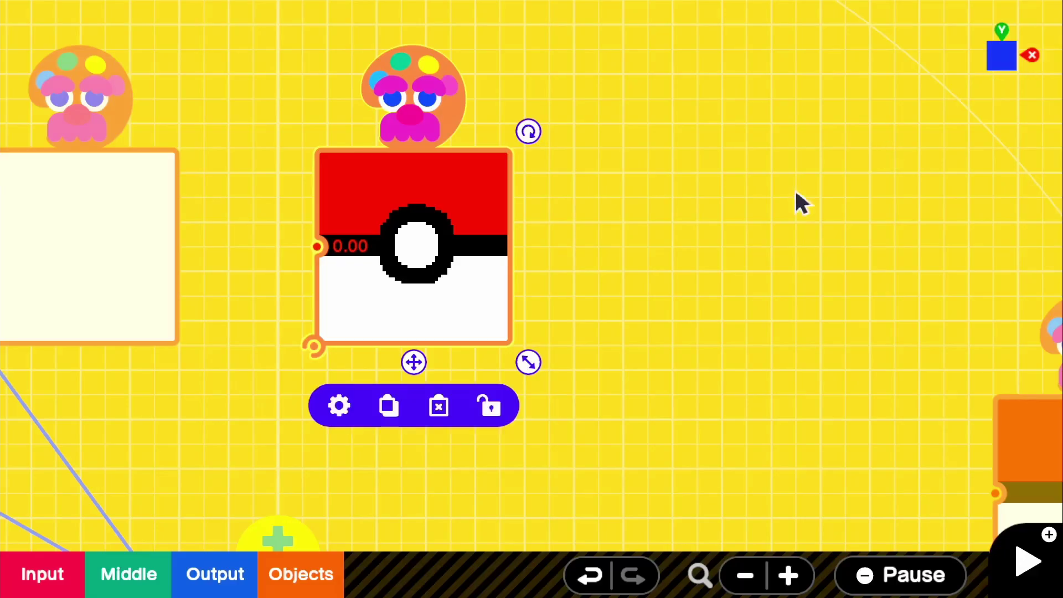
{"action": "left_click_drag", "start_coordinate": [437, 270], "coordinate": [342, 457]}
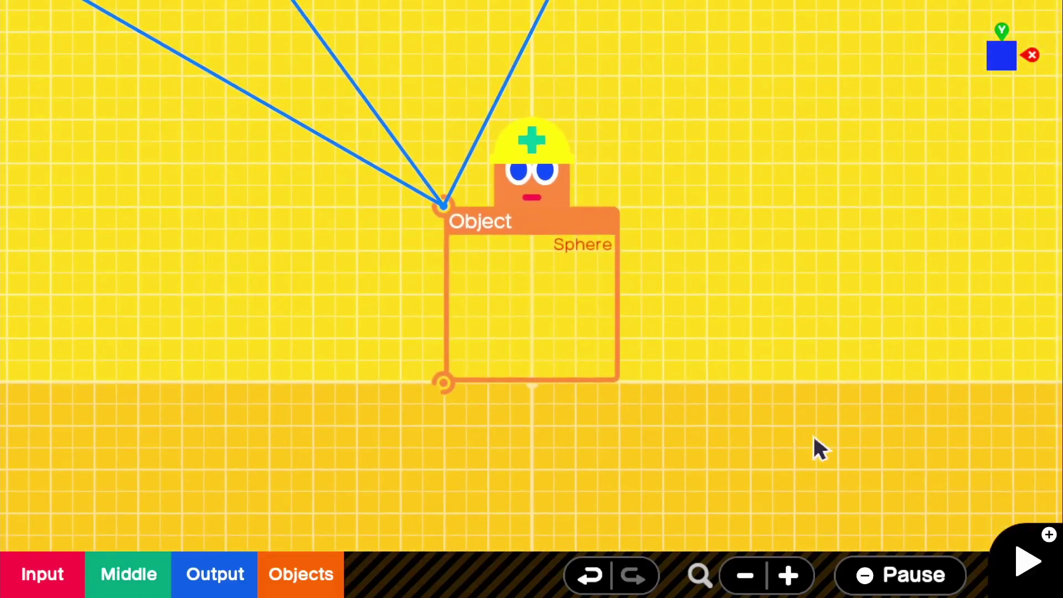
{"action": "key", "text": "plus"}
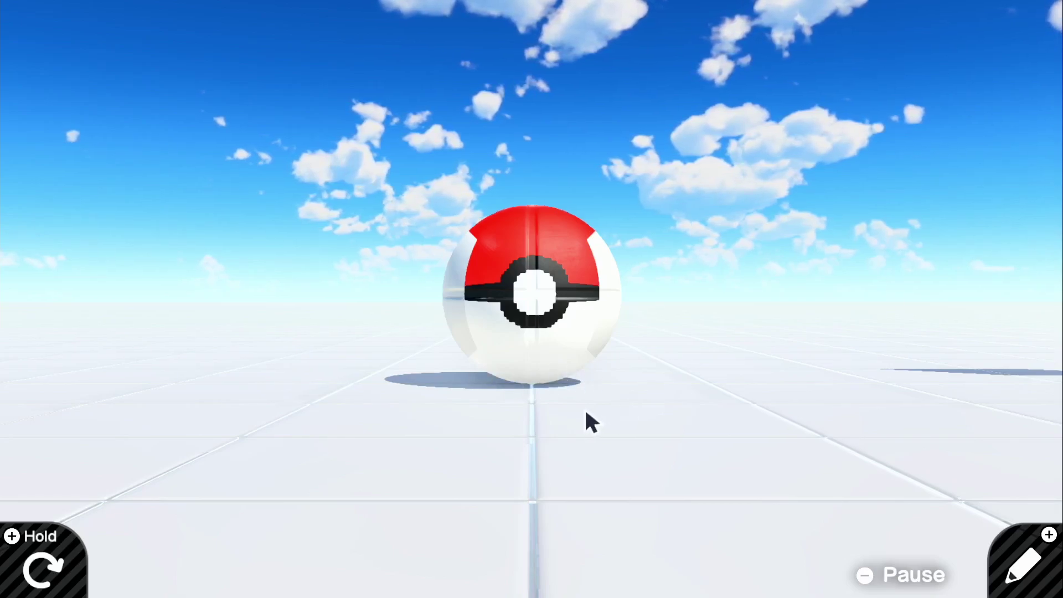
Reposition the striped band Texture and set its faces to X−, X+ and Z+
{"action": "left_click", "coordinate": [1050, 534]}
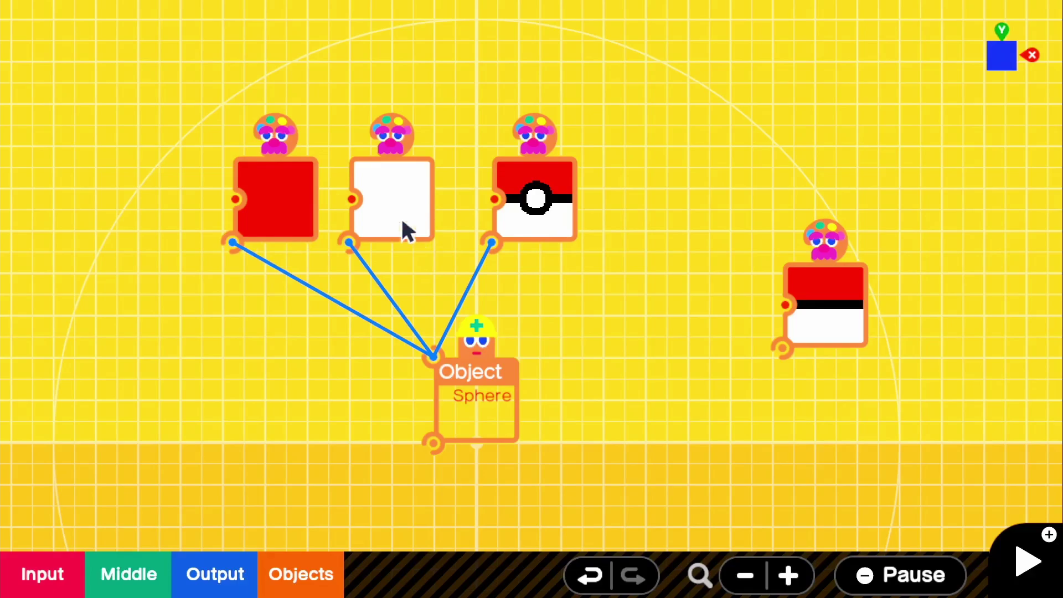
{"action": "scroll", "coordinate": [574, 235], "scroll_direction": "up", "scroll_amount": 5}
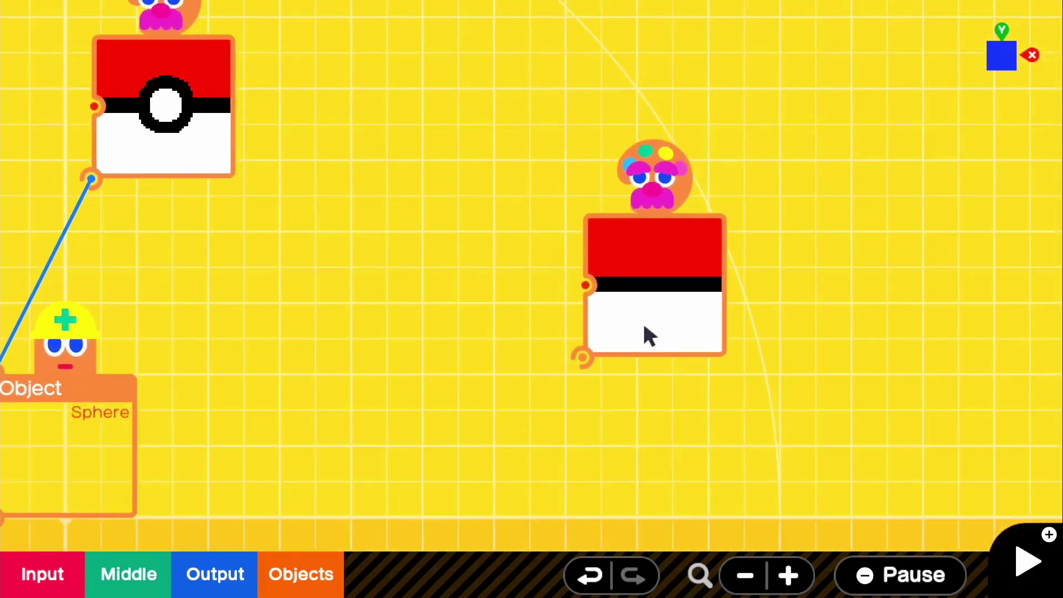
{"action": "left_click", "coordinate": [643, 326]}
{"action": "left_click_drag", "start_coordinate": [657, 374], "coordinate": [415, 214]}
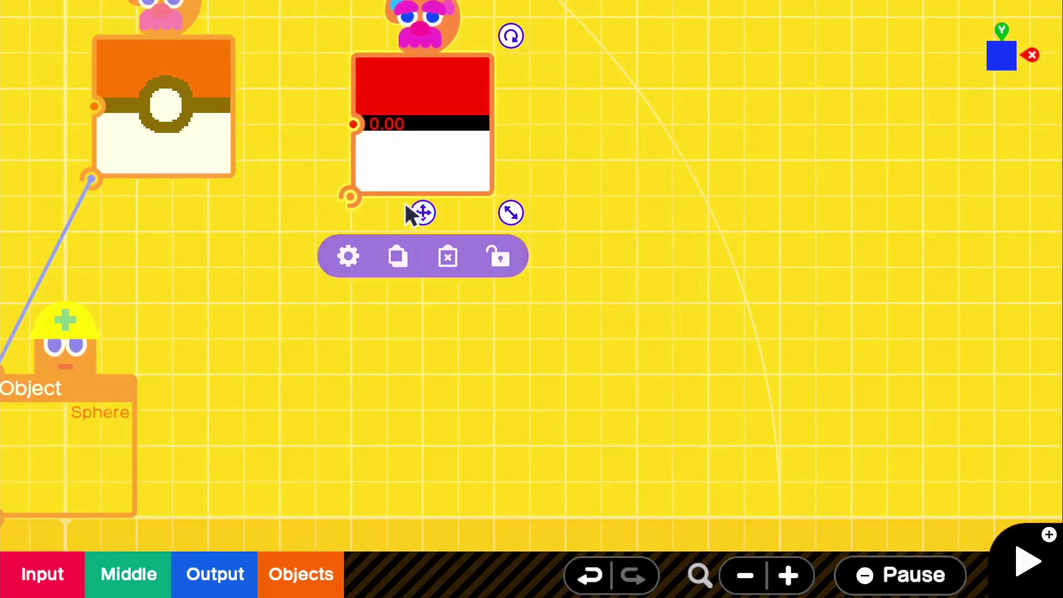
{"action": "left_click", "coordinate": [407, 327]}
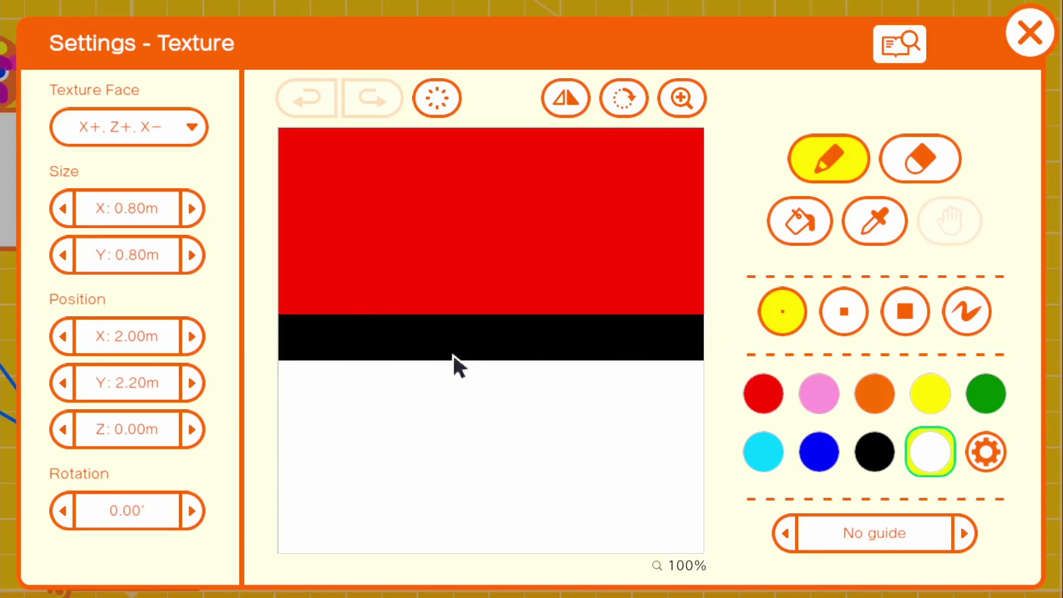
{"action": "left_click", "coordinate": [97, 117]}
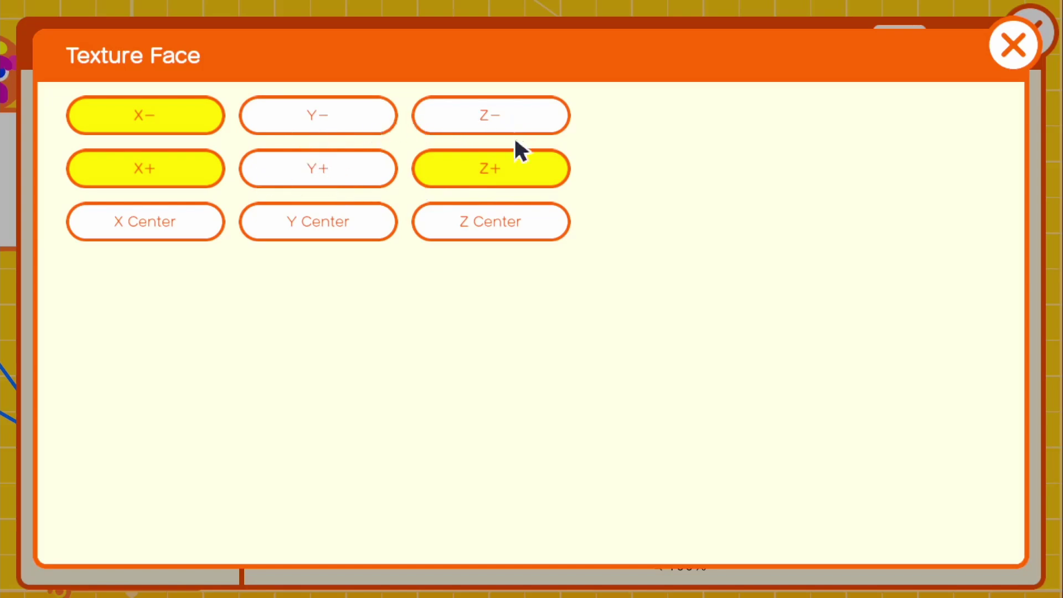
{"action": "left_click", "coordinate": [1026, 45]}
{"action": "left_click", "coordinate": [1021, 39]}
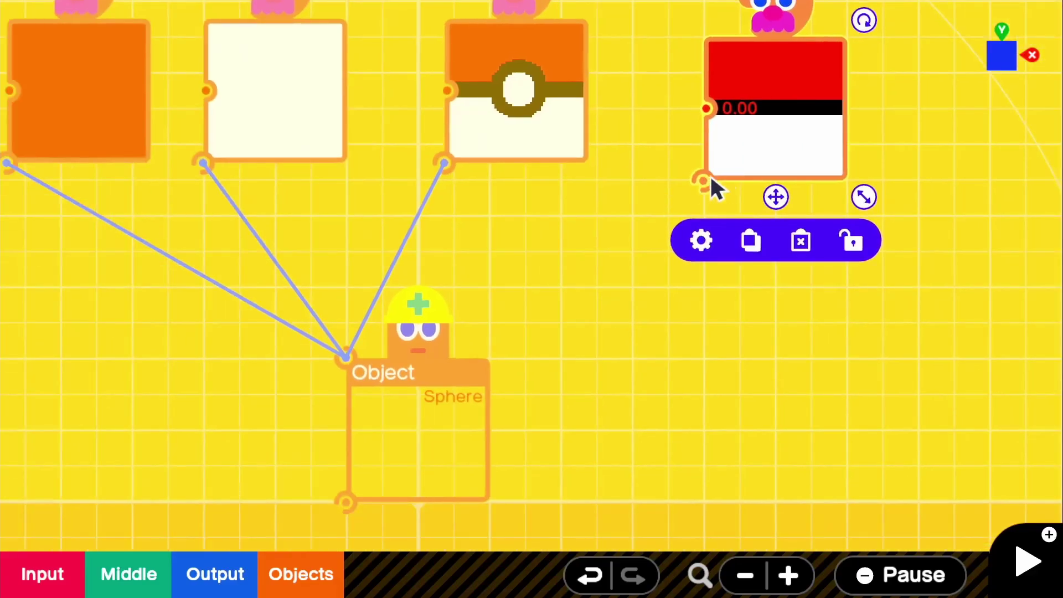
Wire the striped band Texture to the Sphere so all four textures connect
{"action": "left_click_drag", "start_coordinate": [709, 176], "coordinate": [464, 352]}
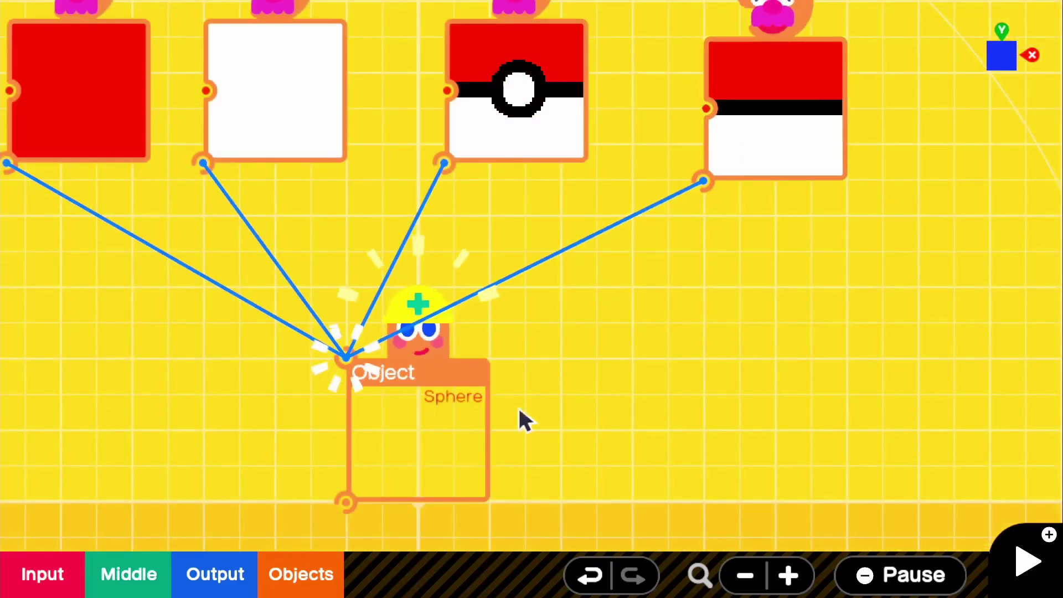
{"action": "right_click_drag", "start_coordinate": [481, 435], "coordinate": [606, 287]}
{"action": "scroll", "coordinate": [606, 288], "scroll_direction": "up", "scroll_amount": 2}
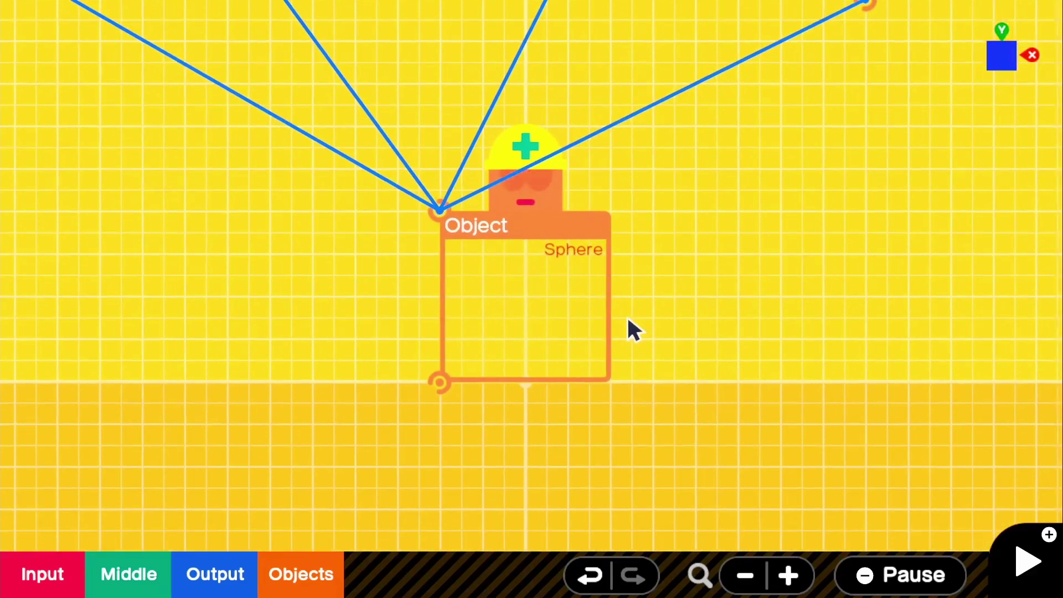
Test-play the complete Pokéball, then return to the programming screen
{"action": "left_click", "coordinate": [1026, 562]}
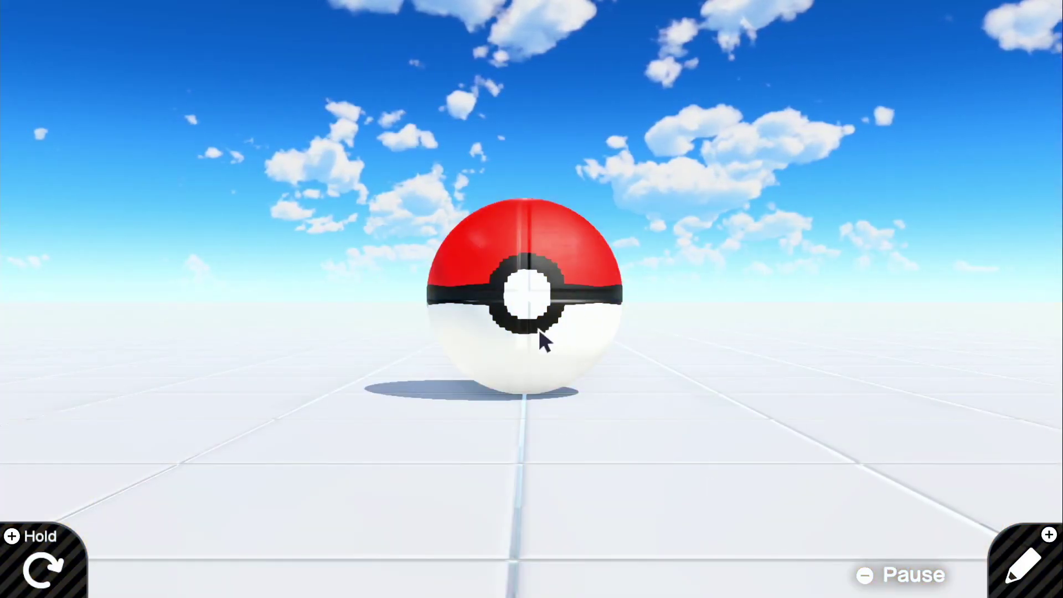
{"action": "left_click", "coordinate": [1024, 562]}
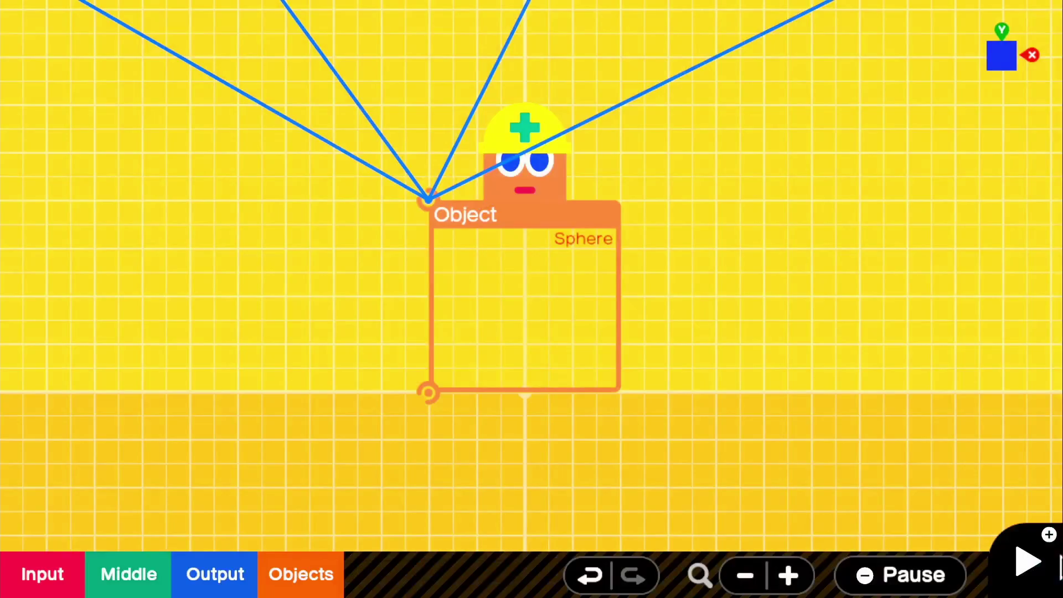
{"action": "left_click", "coordinate": [1027, 562]}
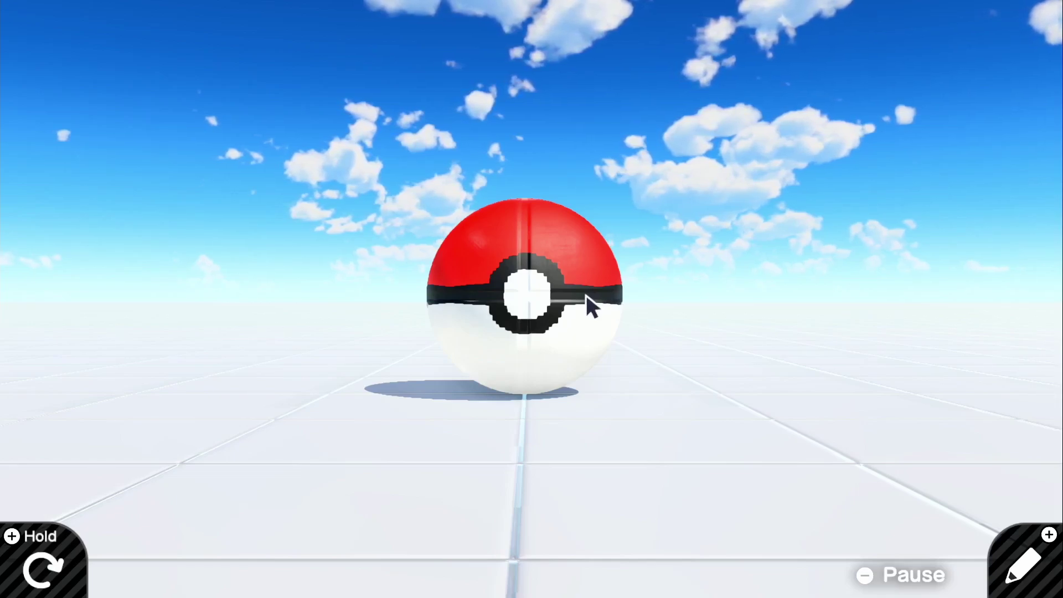
{"action": "key", "text": "plus"}
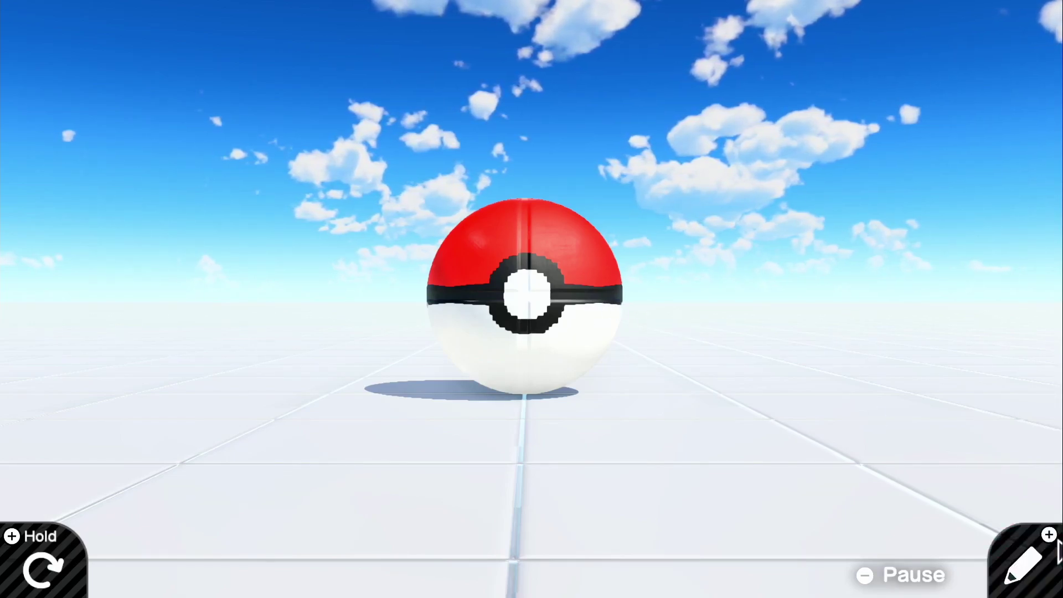
{"action": "scroll", "coordinate": [596, 348], "scroll_direction": "down", "scroll_amount": 2}
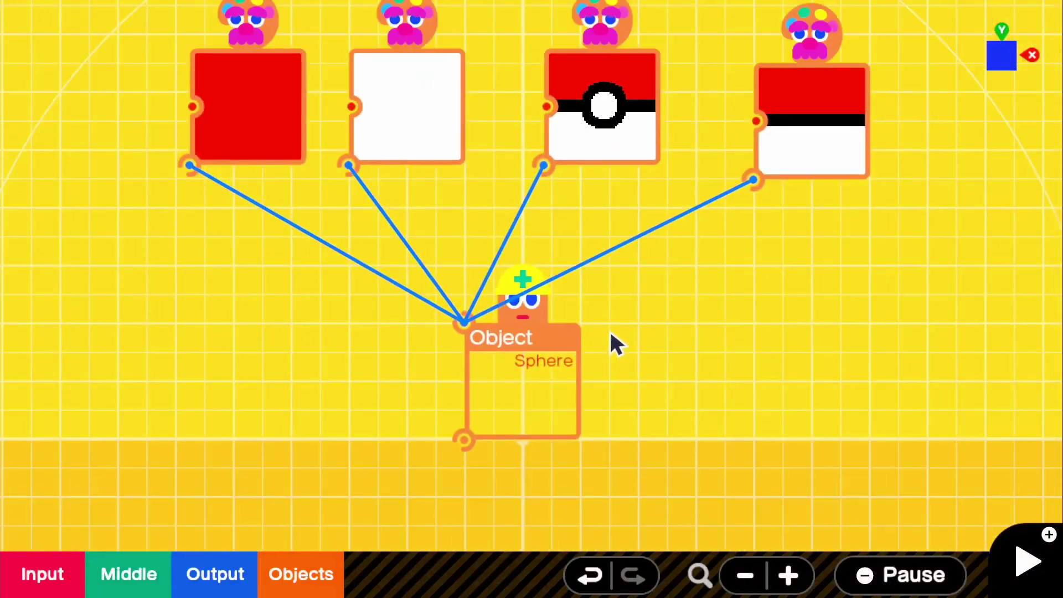
{"action": "scroll", "coordinate": [611, 344], "scroll_direction": "down", "scroll_amount": 5}
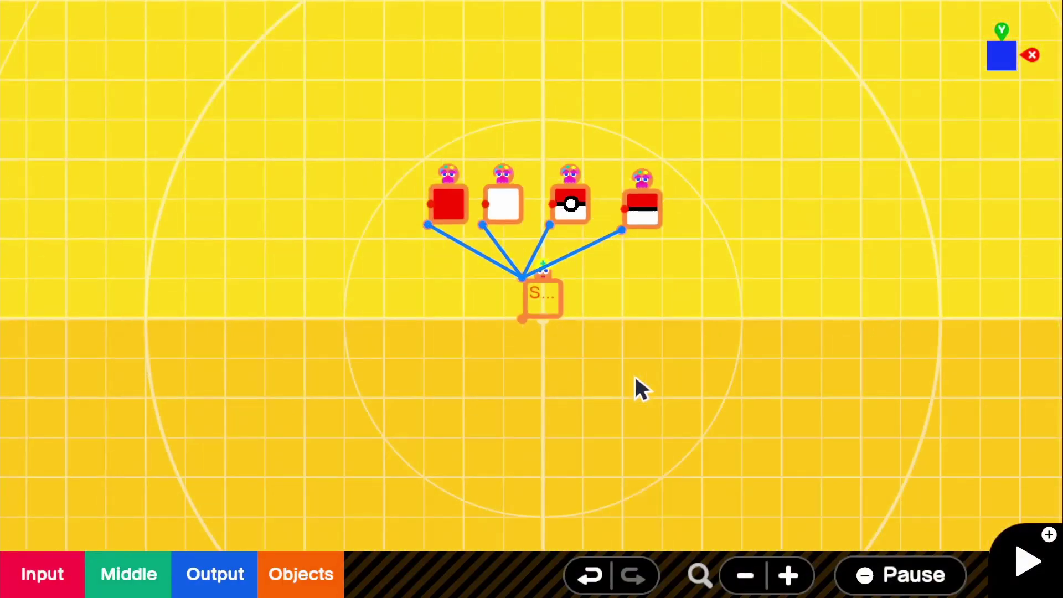
{"action": "key", "text": "plus"}
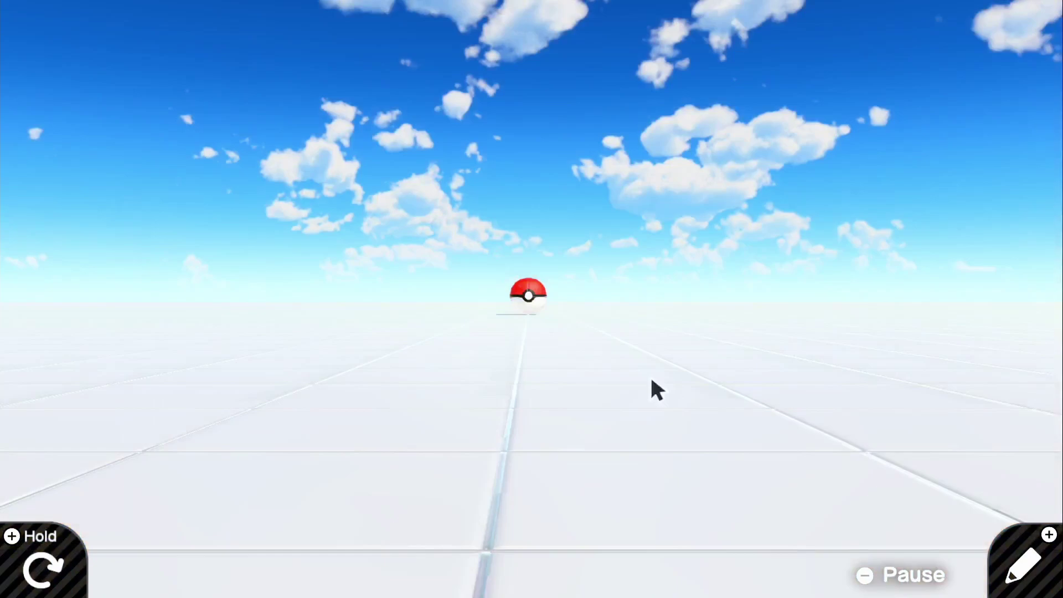
{"action": "left_click", "coordinate": [1013, 558]}
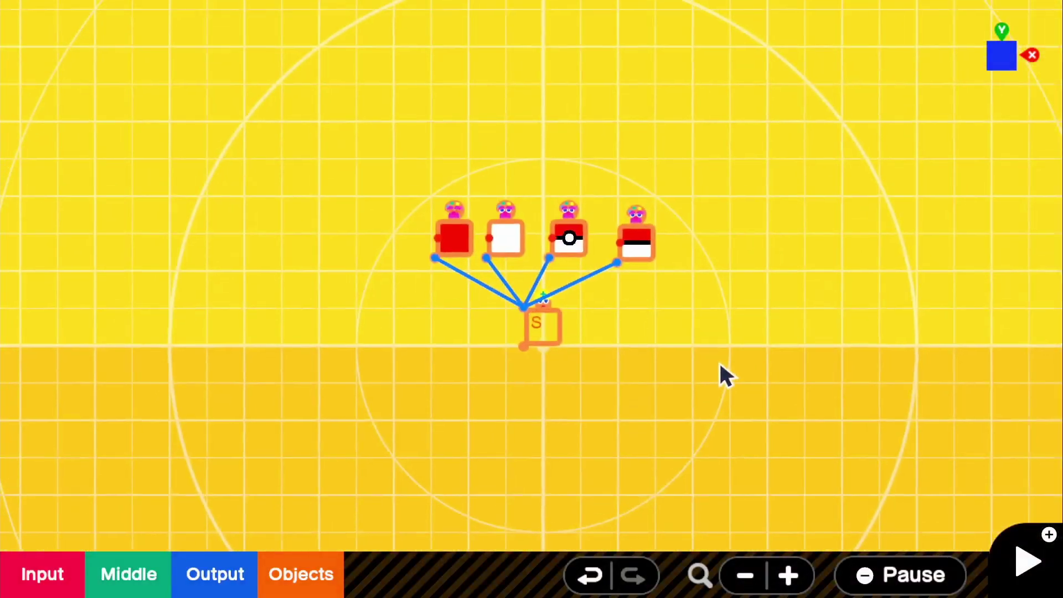
{"action": "key", "text": "plus"}
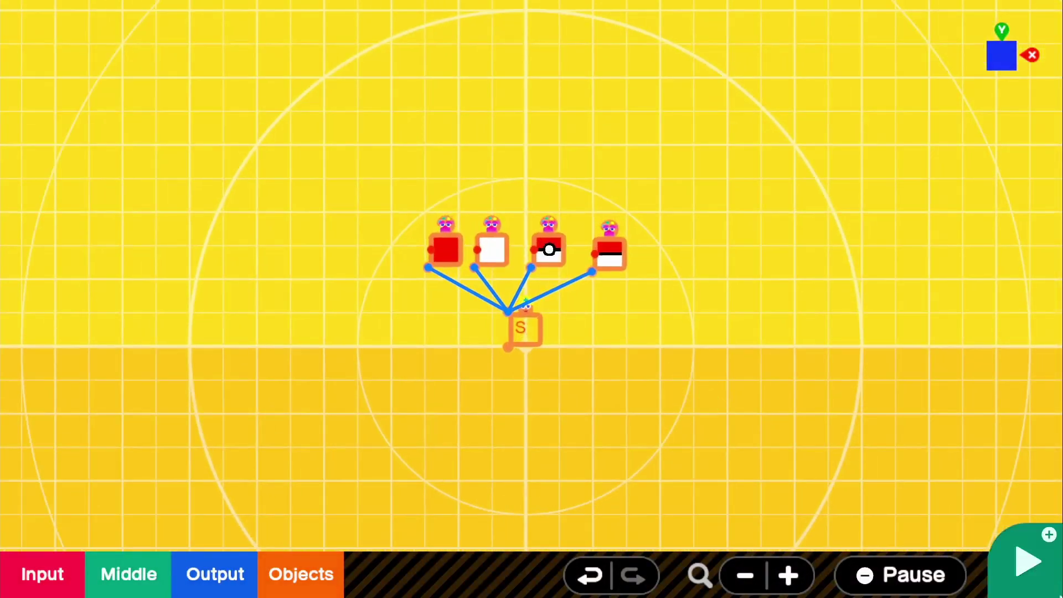
{"action": "key", "text": "plus"}
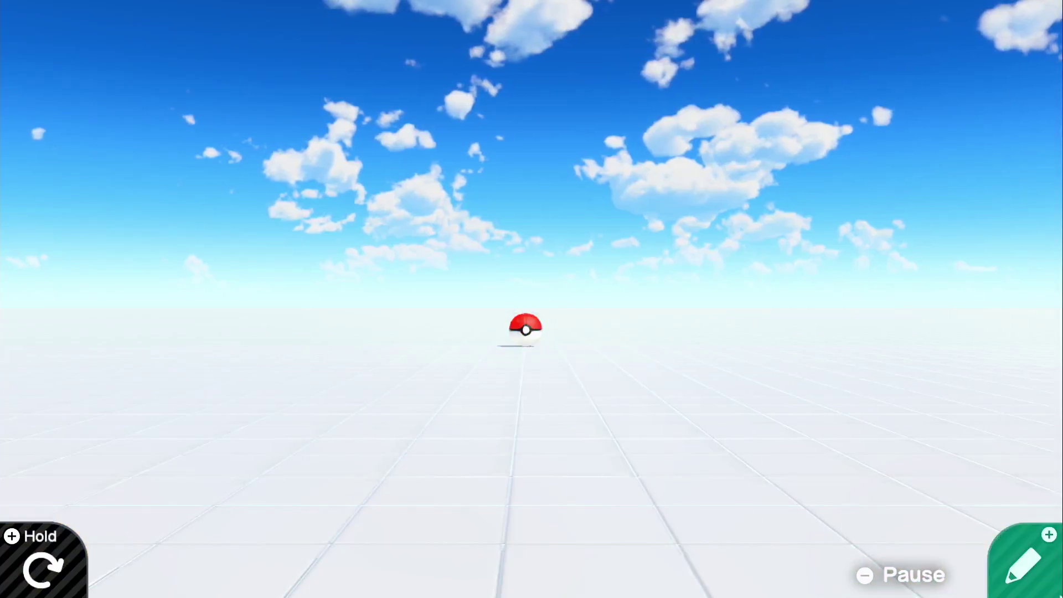
{"action": "key", "text": "plus"}
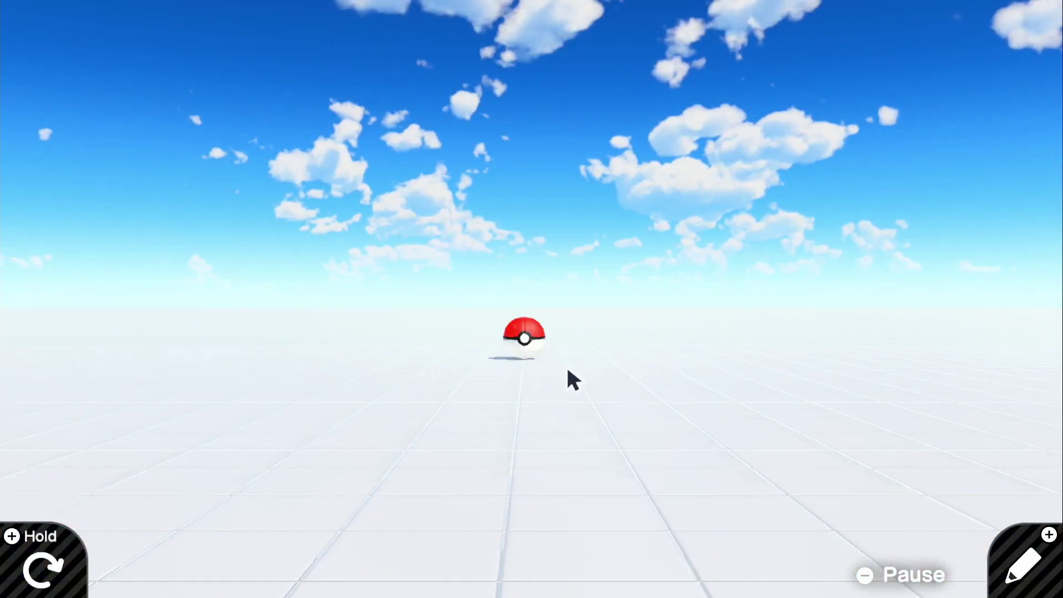
{"action": "key", "text": "plus"}
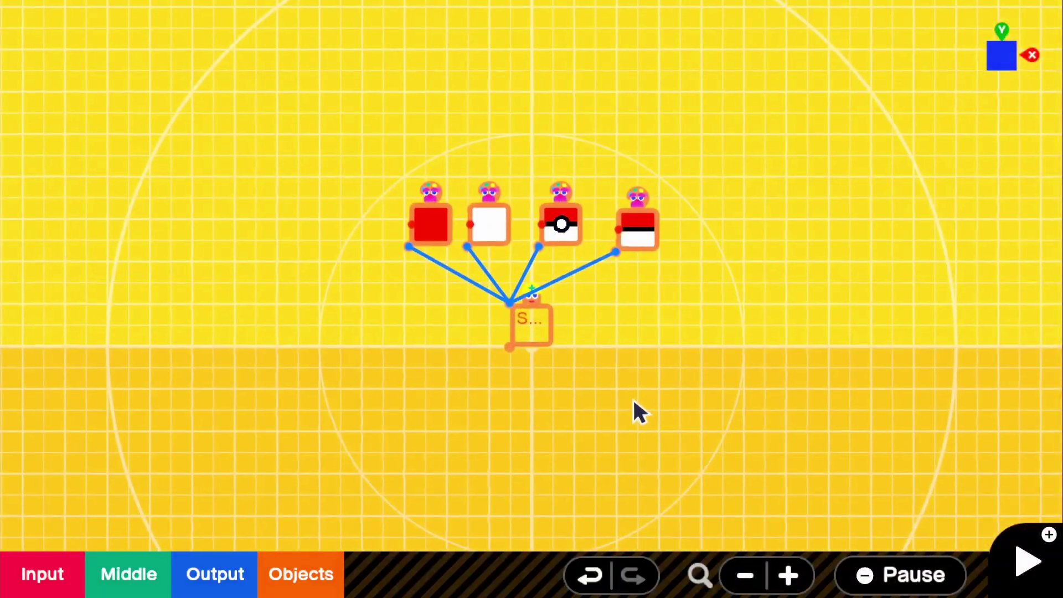
Add a First Person Right Hand node and place it right of the Sphere
{"action": "left_click", "coordinate": [317, 580]}
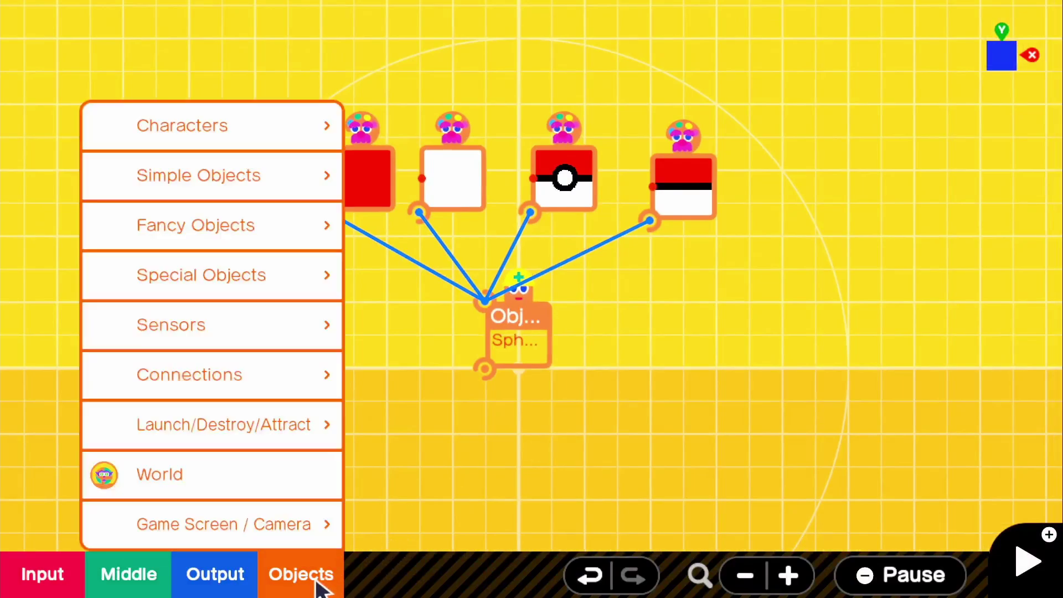
{"action": "left_click", "coordinate": [266, 524]}
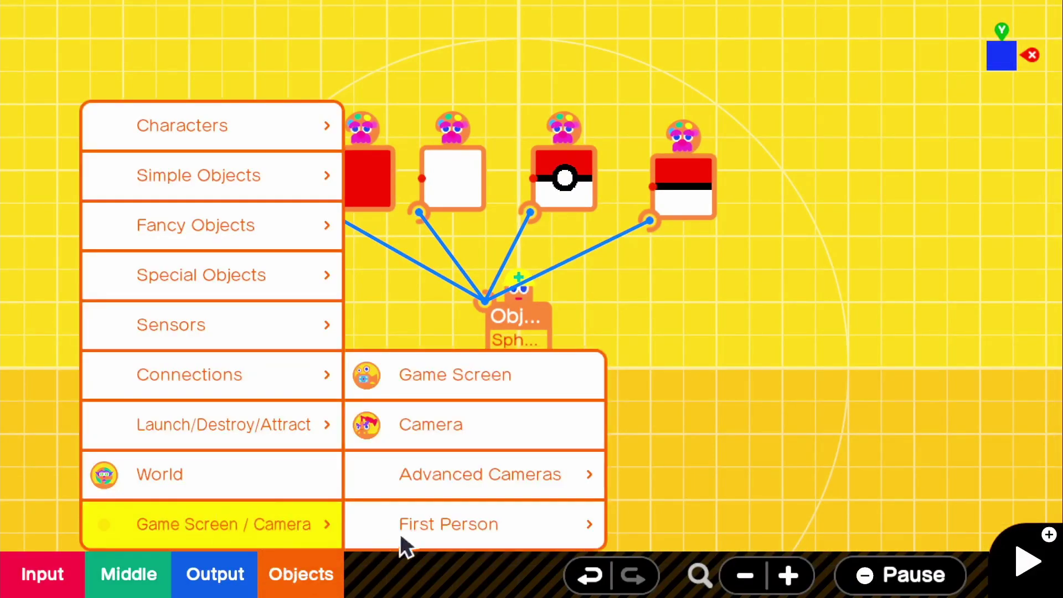
{"action": "left_click", "coordinate": [471, 526]}
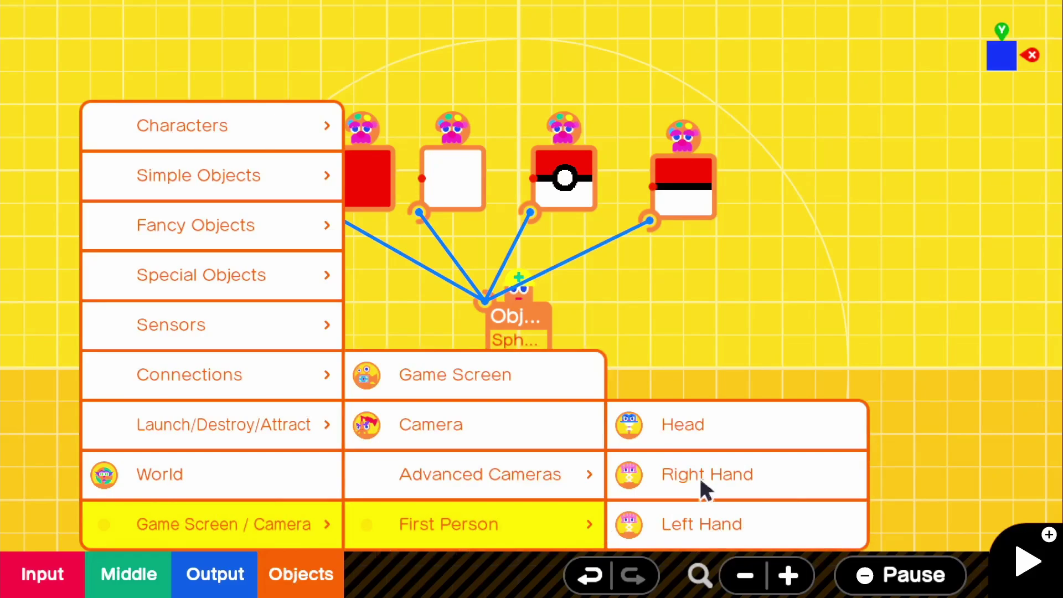
{"action": "left_click", "coordinate": [752, 480]}
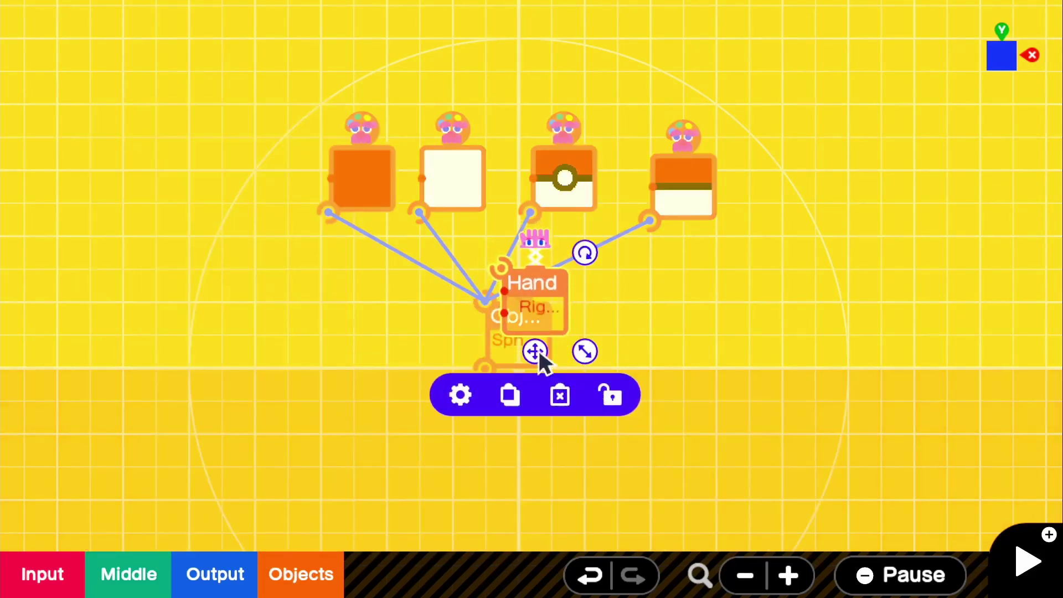
{"action": "left_click_drag", "start_coordinate": [534, 351], "coordinate": [700, 384]}
Add a ZR Button Press node wired into the Right Hand's Grab
{"action": "left_click", "coordinate": [16, 581]}
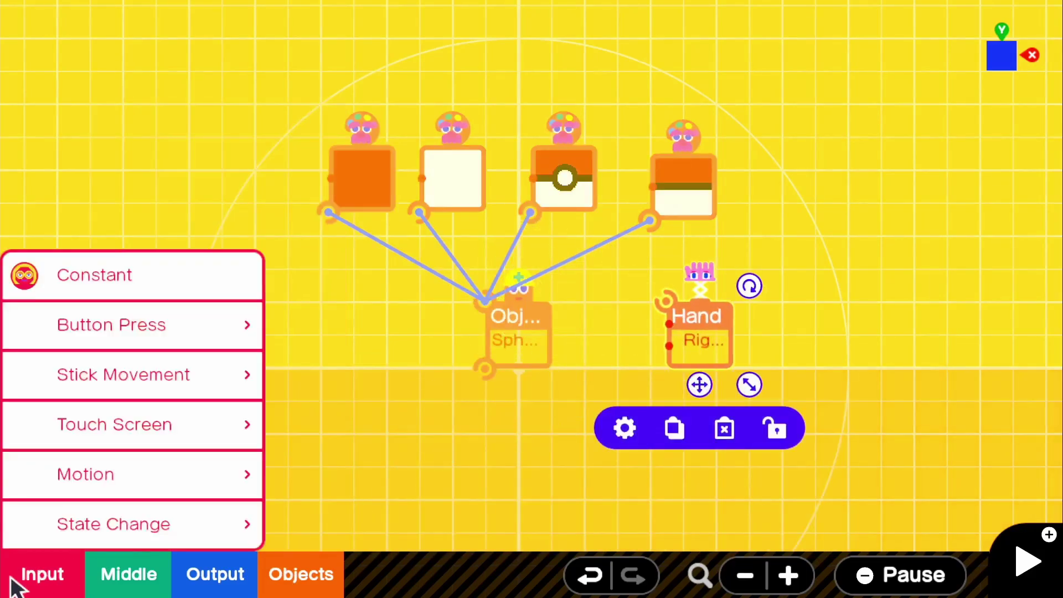
{"action": "left_click", "coordinate": [179, 325]}
{"action": "left_click", "coordinate": [367, 475]}
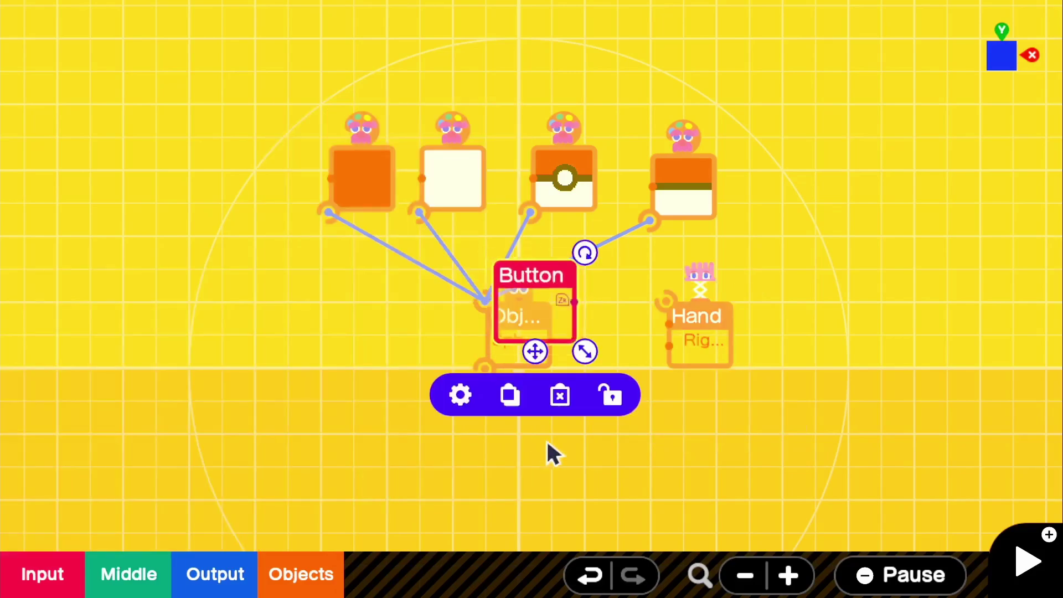
{"action": "left_click_drag", "start_coordinate": [535, 351], "coordinate": [600, 382]}
{"action": "left_click_drag", "start_coordinate": [631, 336], "coordinate": [663, 331]}
Make the Sphere Movable again and start test play
{"action": "left_click", "coordinate": [520, 356]}
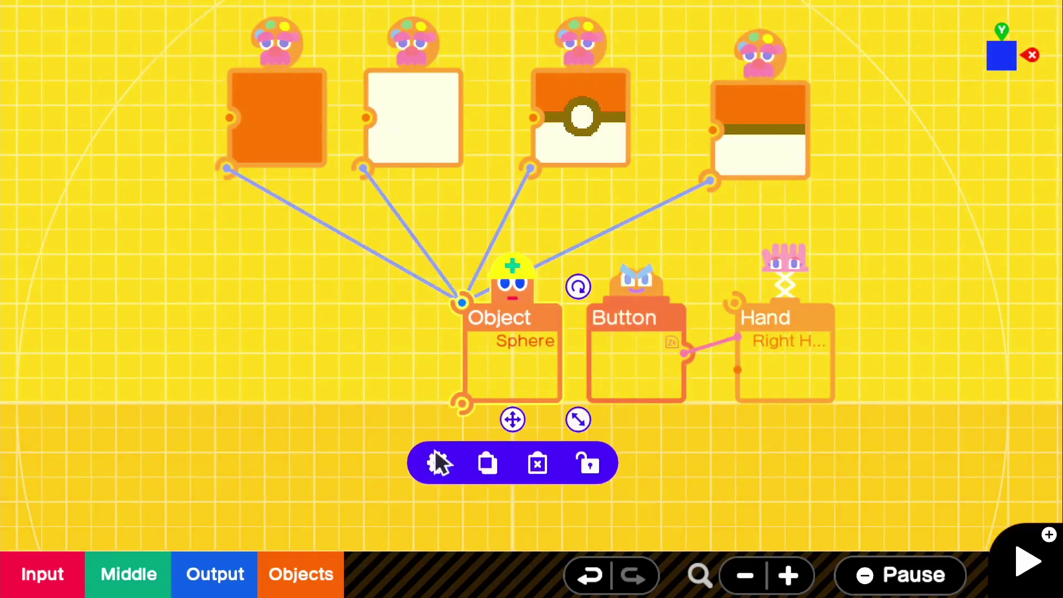
{"action": "left_click", "coordinate": [438, 464]}
{"action": "left_click", "coordinate": [469, 210]}
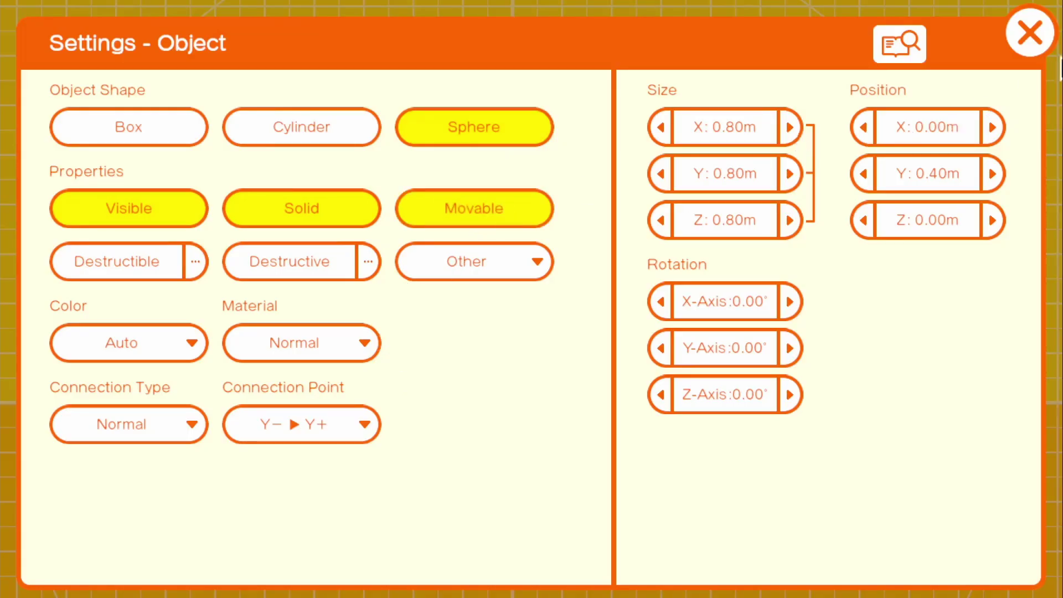
{"action": "left_click", "coordinate": [1031, 34]}
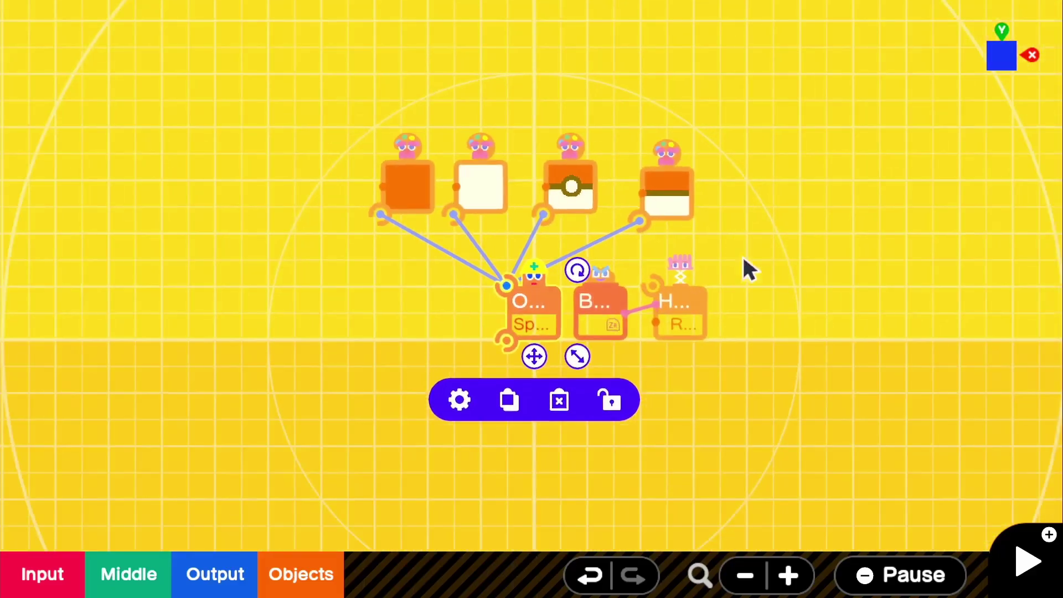
{"action": "key", "text": "plus"}
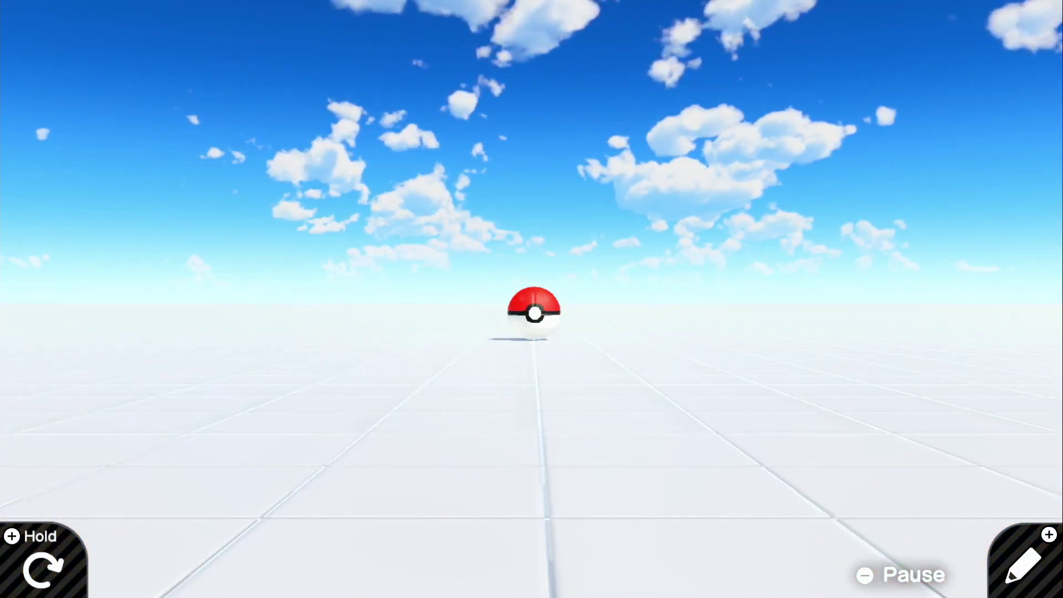
Grab the Poké Ball, fling it into the sky, grab and release it again
{"action": "left_click", "coordinate": [538, 291]}
{"action": "left_click_drag", "start_coordinate": [538, 292], "coordinate": [579, 66]}
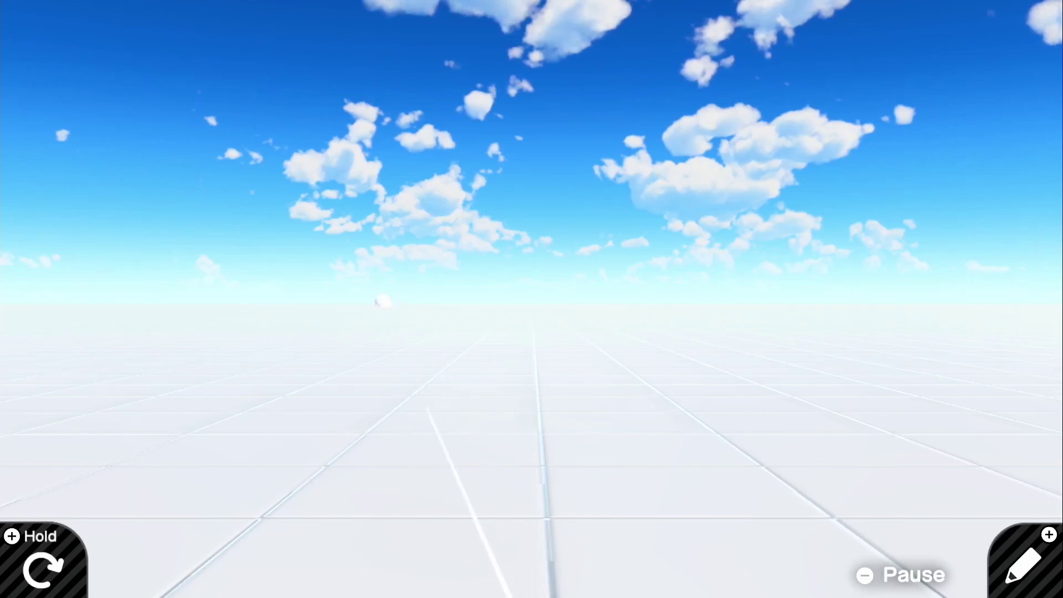
{"action": "left_click_drag", "start_coordinate": [371, 302], "coordinate": [400, 309]}
{"action": "left_click_drag", "start_coordinate": [590, 233], "coordinate": [625, 294]}
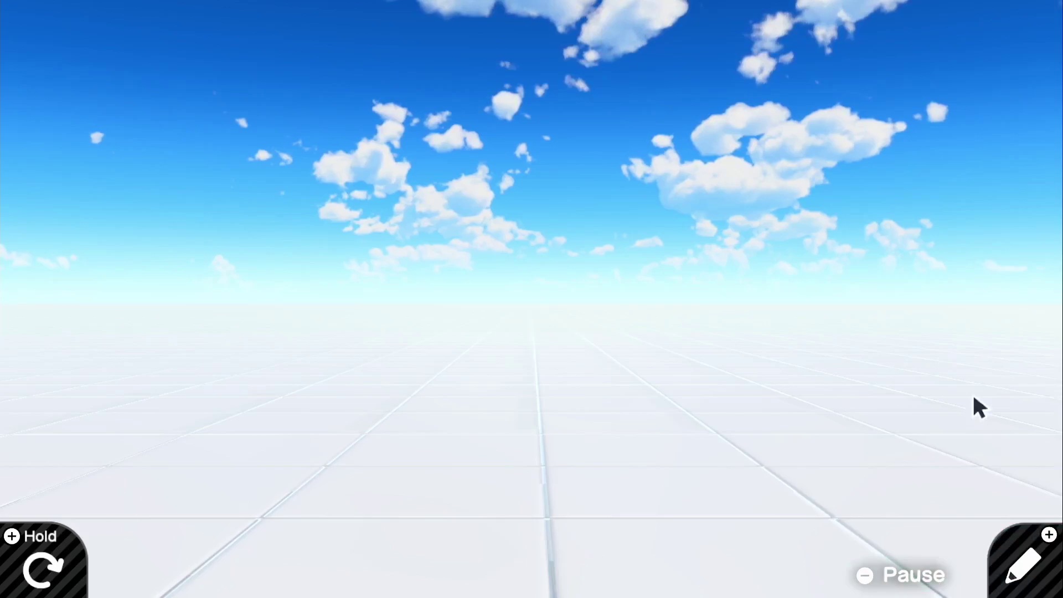
{"action": "left_click", "coordinate": [1021, 563]}
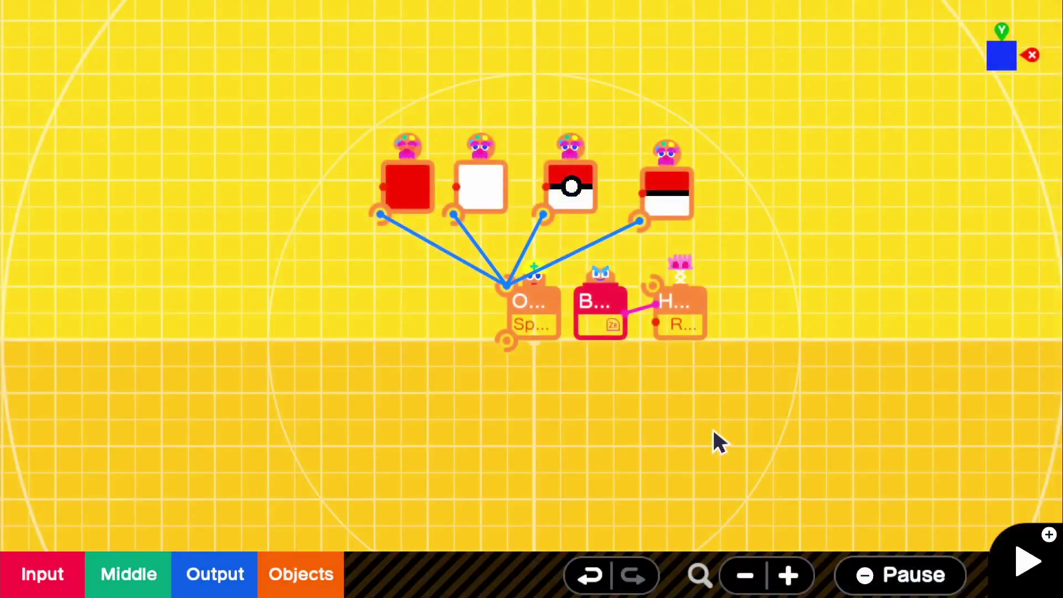